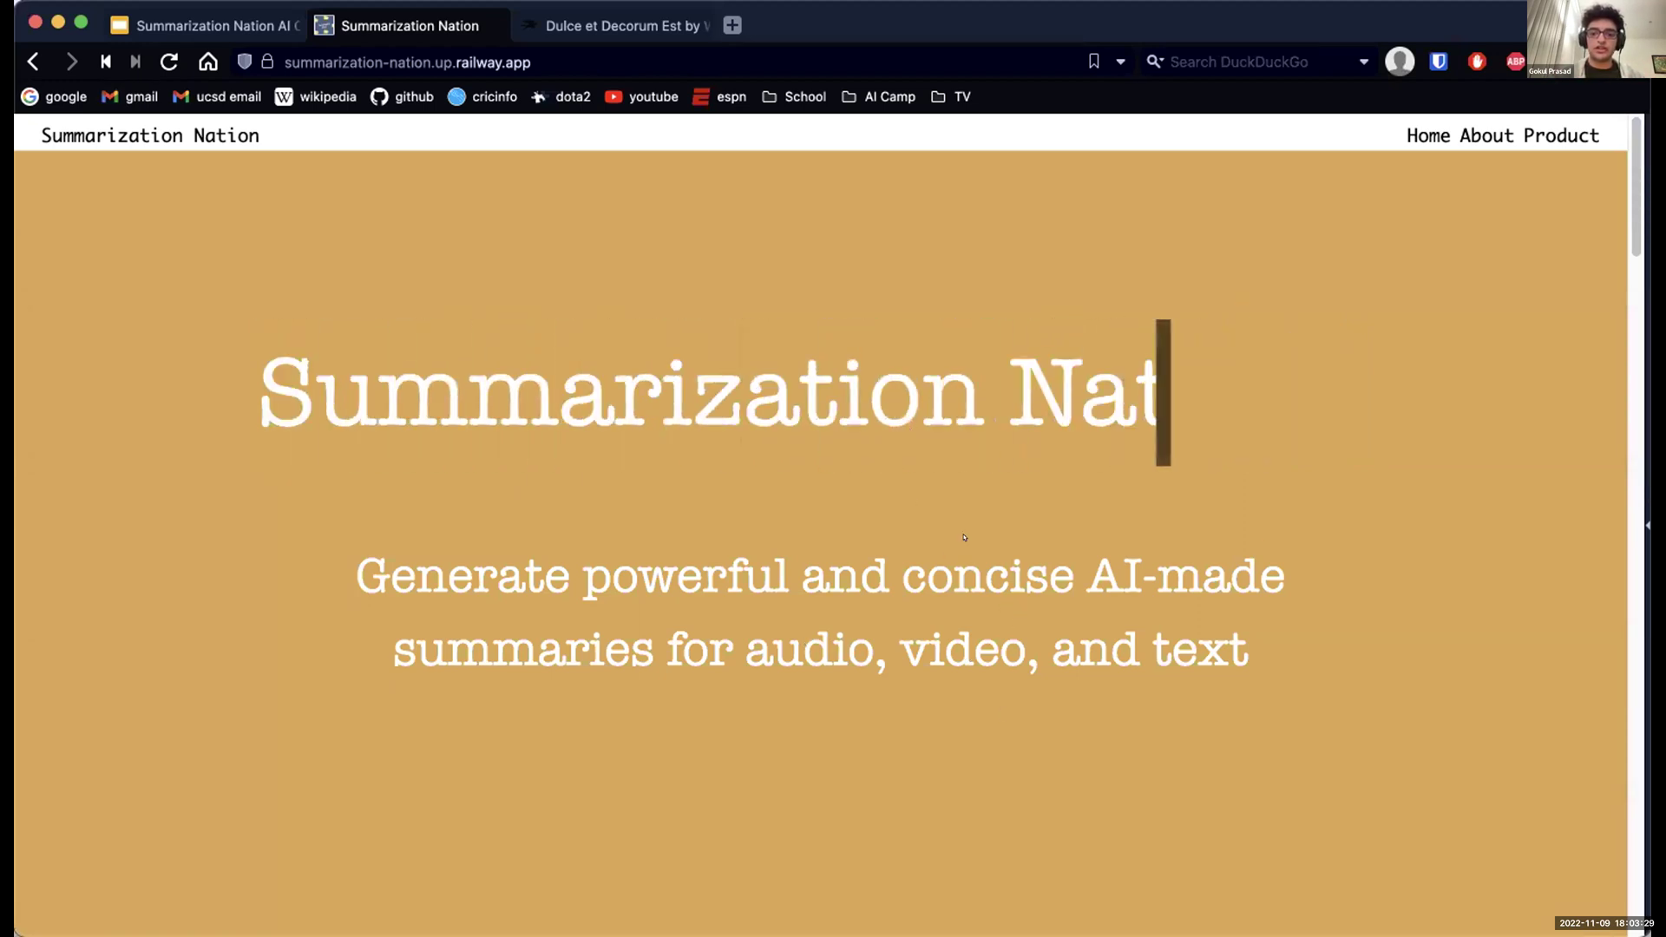
Step: Go to the product page via Try it out! and dismiss the Help and Instructions popup
{"action": "scroll", "coordinate": [955, 564], "scroll_direction": "down", "scroll_amount": 15}
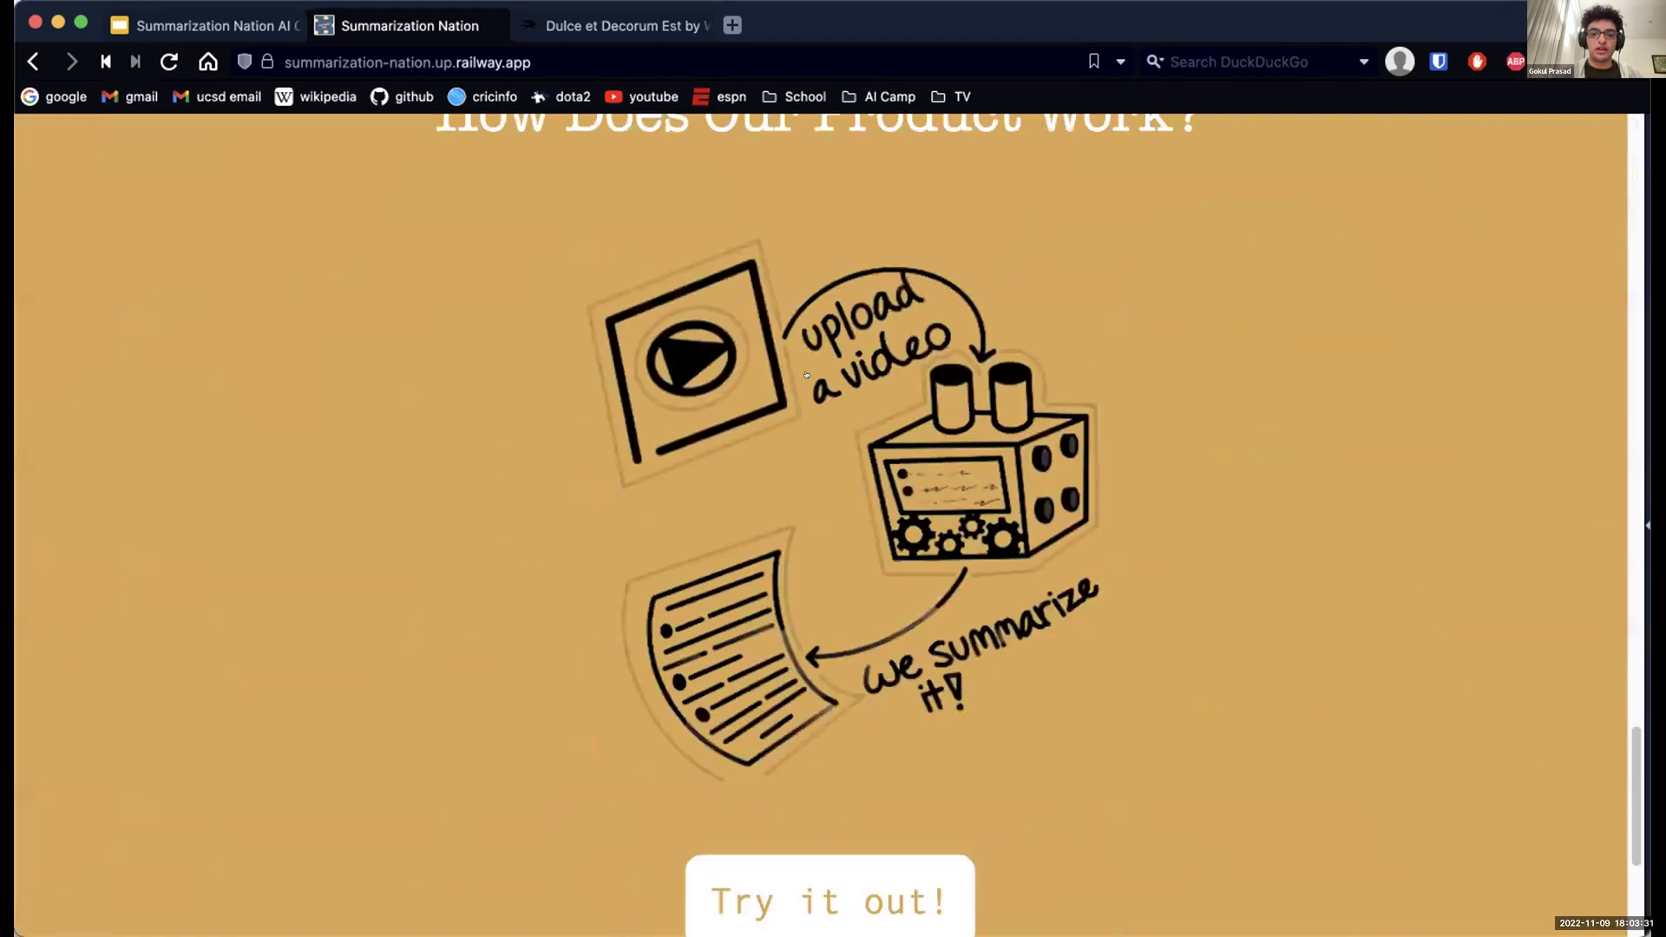
{"action": "scroll", "coordinate": [806, 375], "scroll_direction": "down", "scroll_amount": 2}
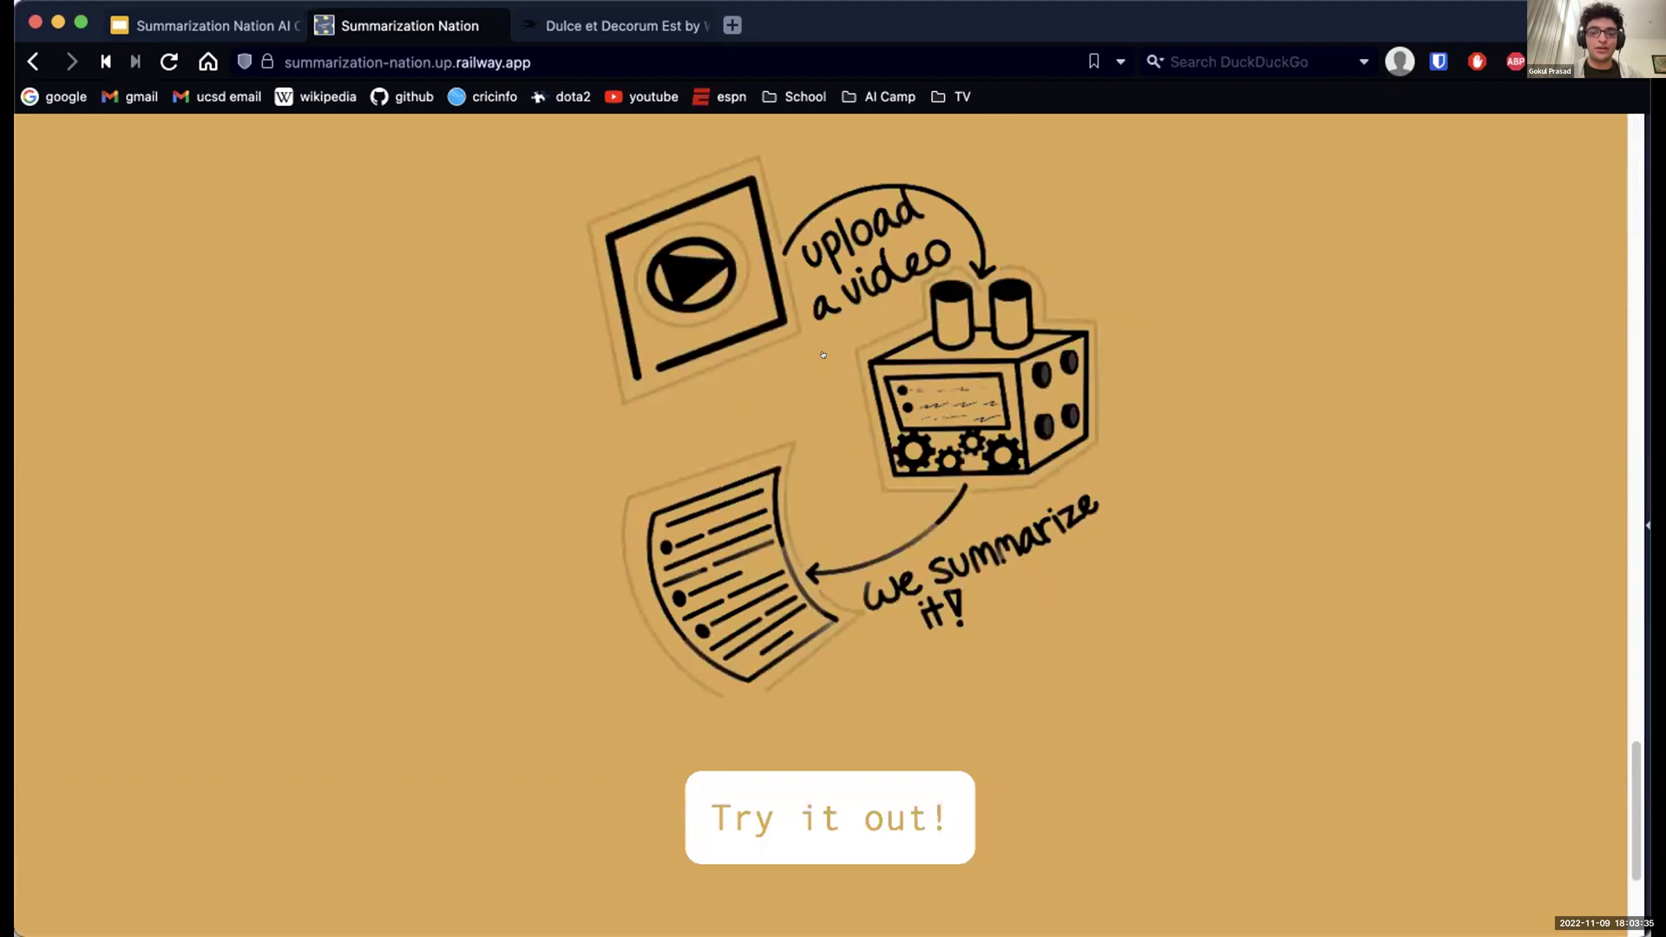
{"action": "left_click", "coordinate": [781, 840]}
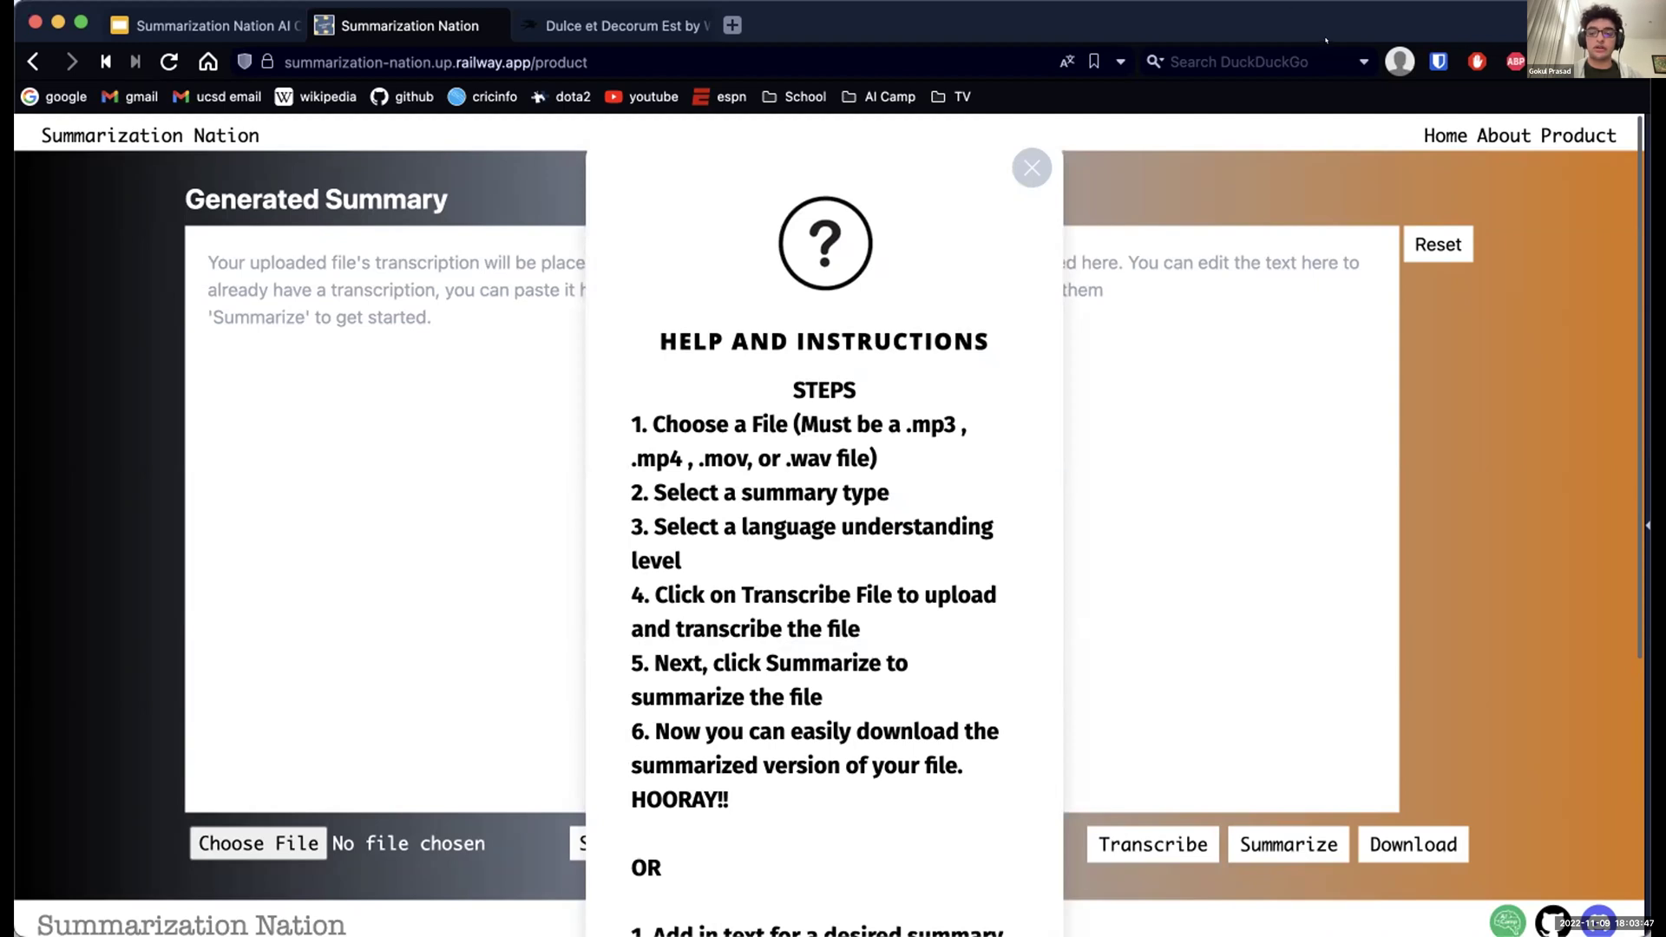
{"action": "scroll", "coordinate": [908, 497], "scroll_direction": "down", "scroll_amount": 5}
{"action": "left_click", "coordinate": [822, 811]}
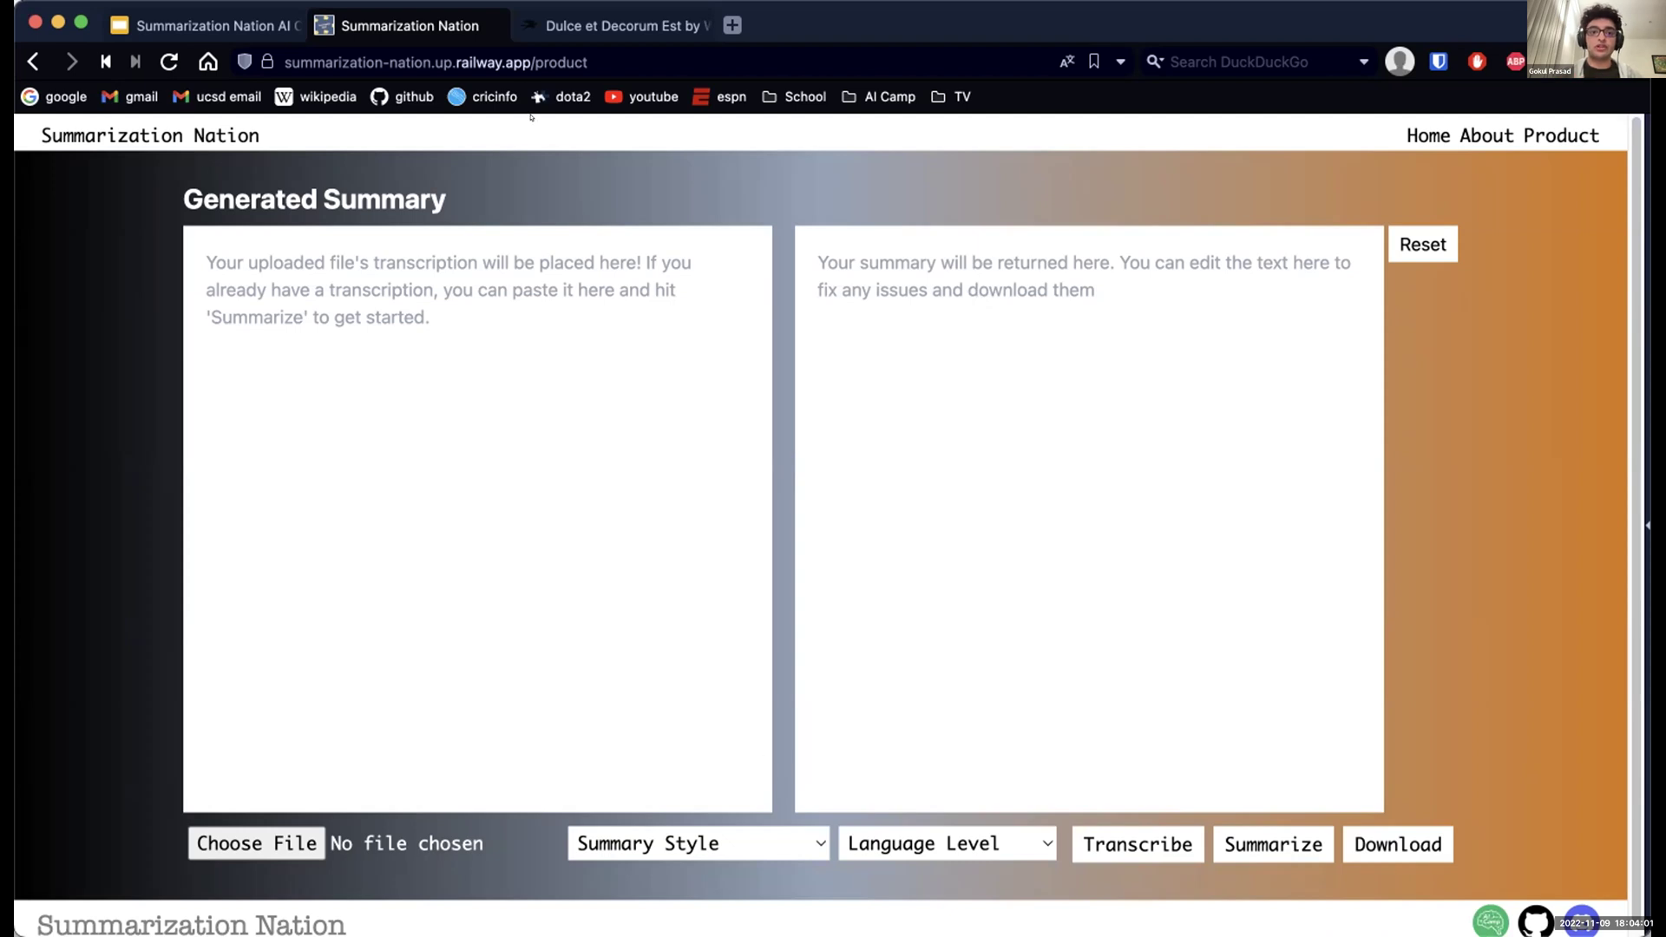
Step: Copy Dulce et Decorum Est from Poetry Foundation, through 'Pro patria mori.', and return to the summarizer
{"action": "left_click", "coordinate": [529, 25]}
{"action": "scroll", "coordinate": [416, 516], "scroll_direction": "up", "scroll_amount": 5}
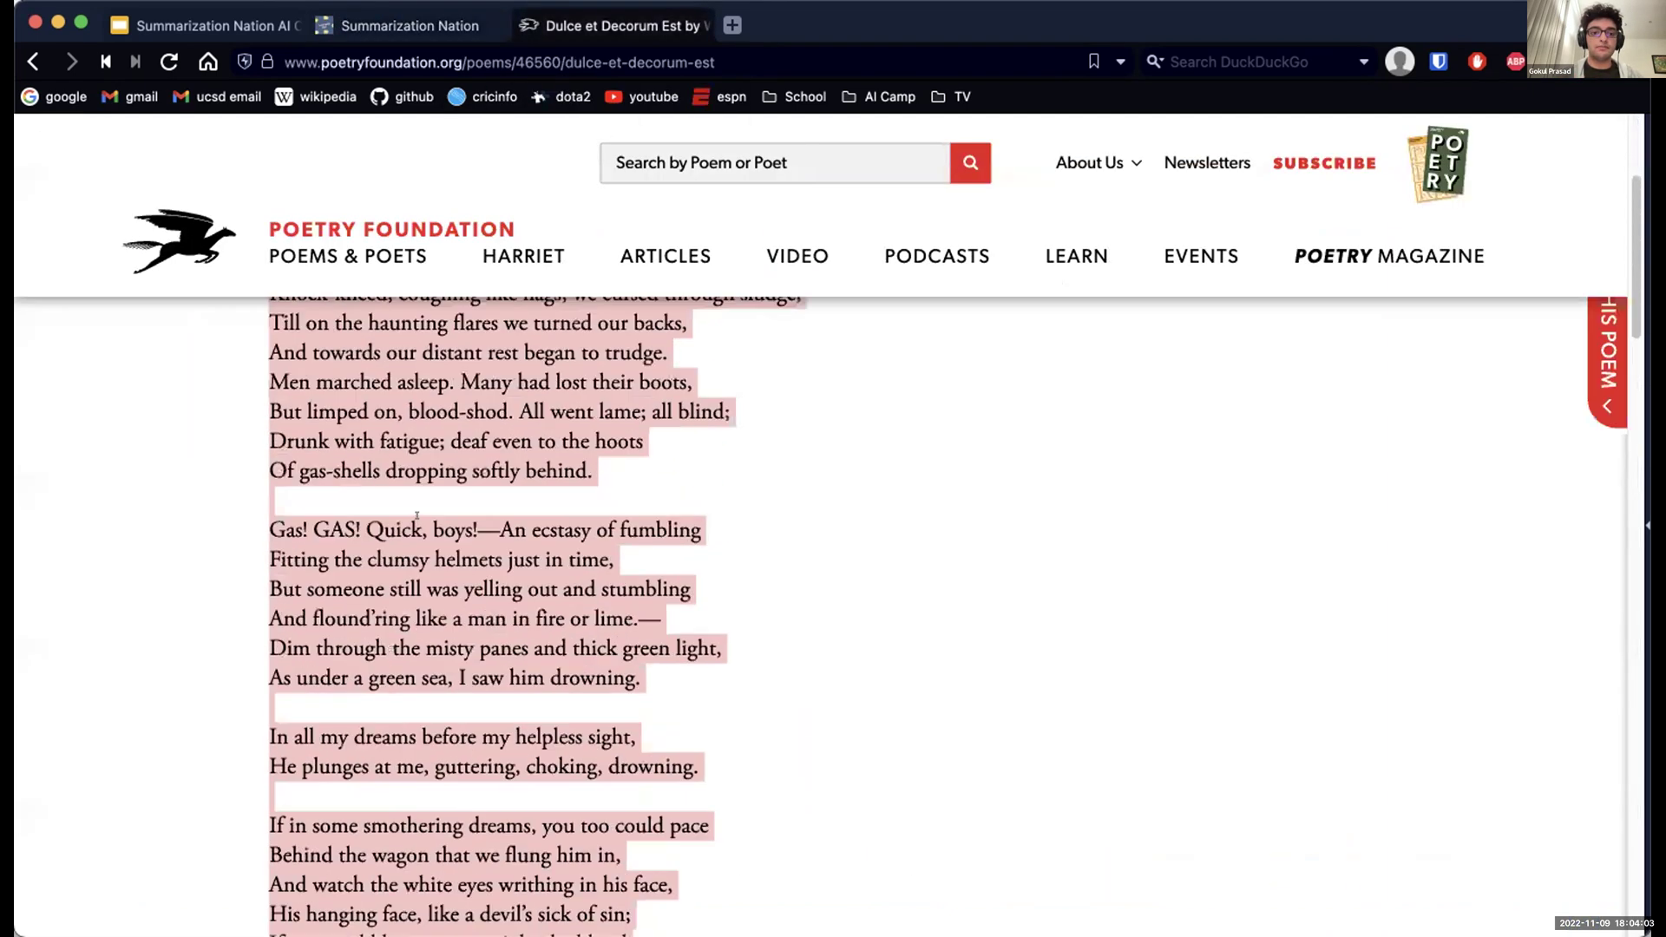
{"action": "left_click", "coordinate": [416, 515]}
{"action": "scroll", "coordinate": [416, 516], "scroll_direction": "up", "scroll_amount": 3}
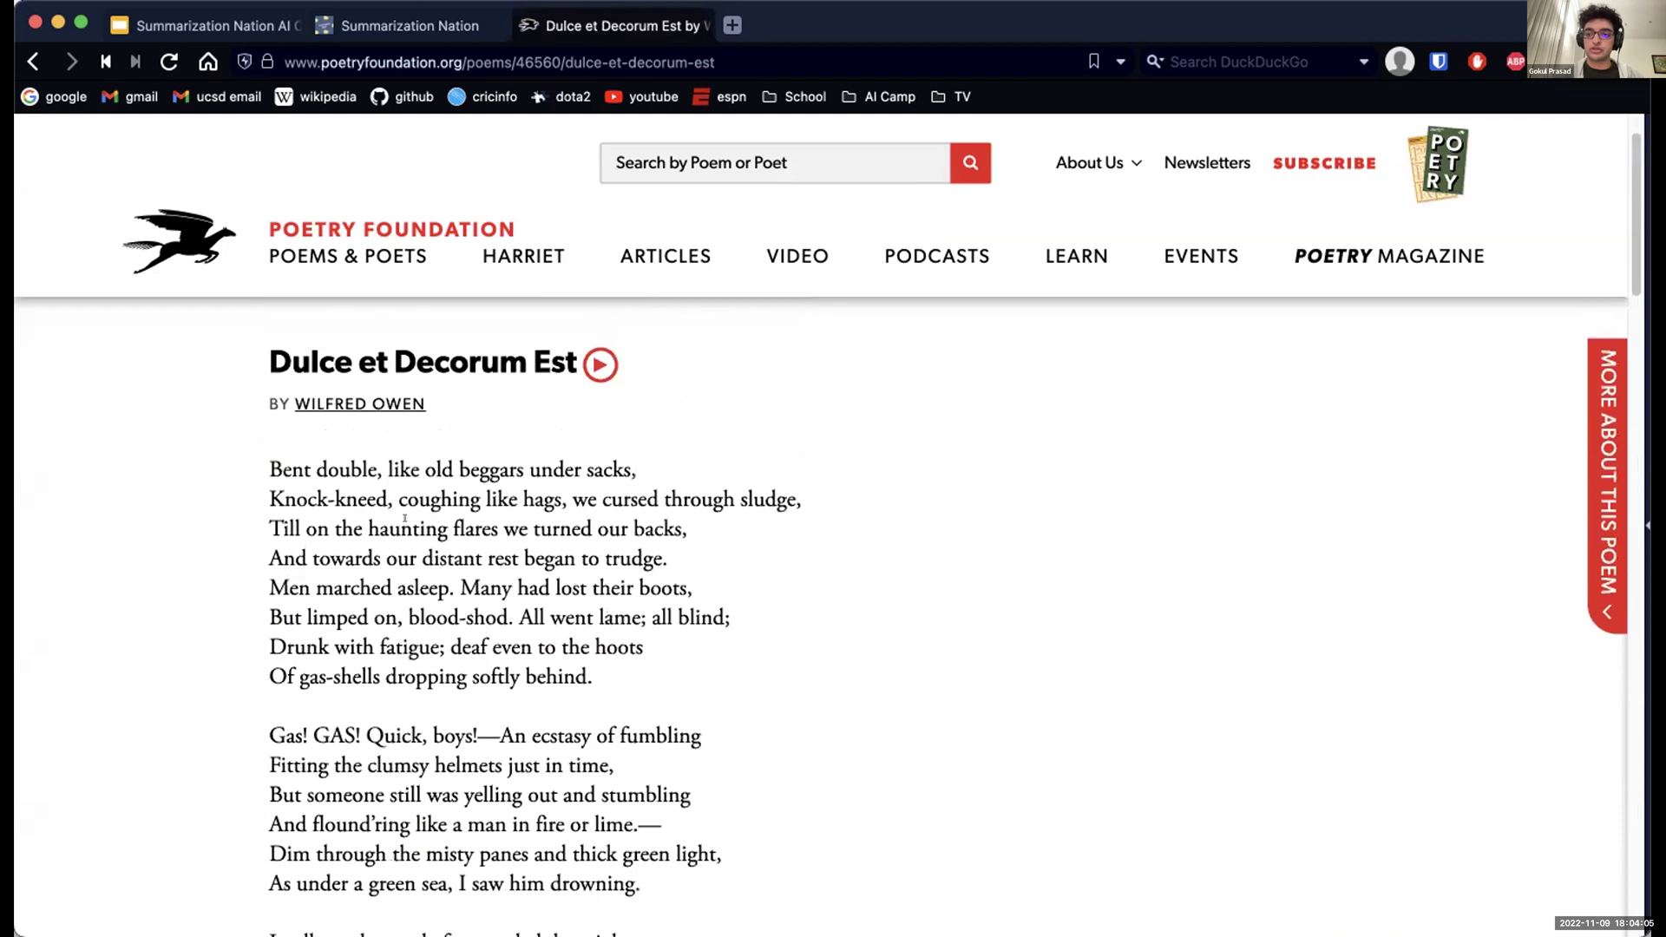
{"action": "left_click_drag", "start_coordinate": [258, 460], "coordinate": [603, 390]}
{"action": "scroll", "coordinate": [624, 434], "scroll_direction": "down", "scroll_amount": 2}
{"action": "key", "text": "ctrl+shift+Tab"}
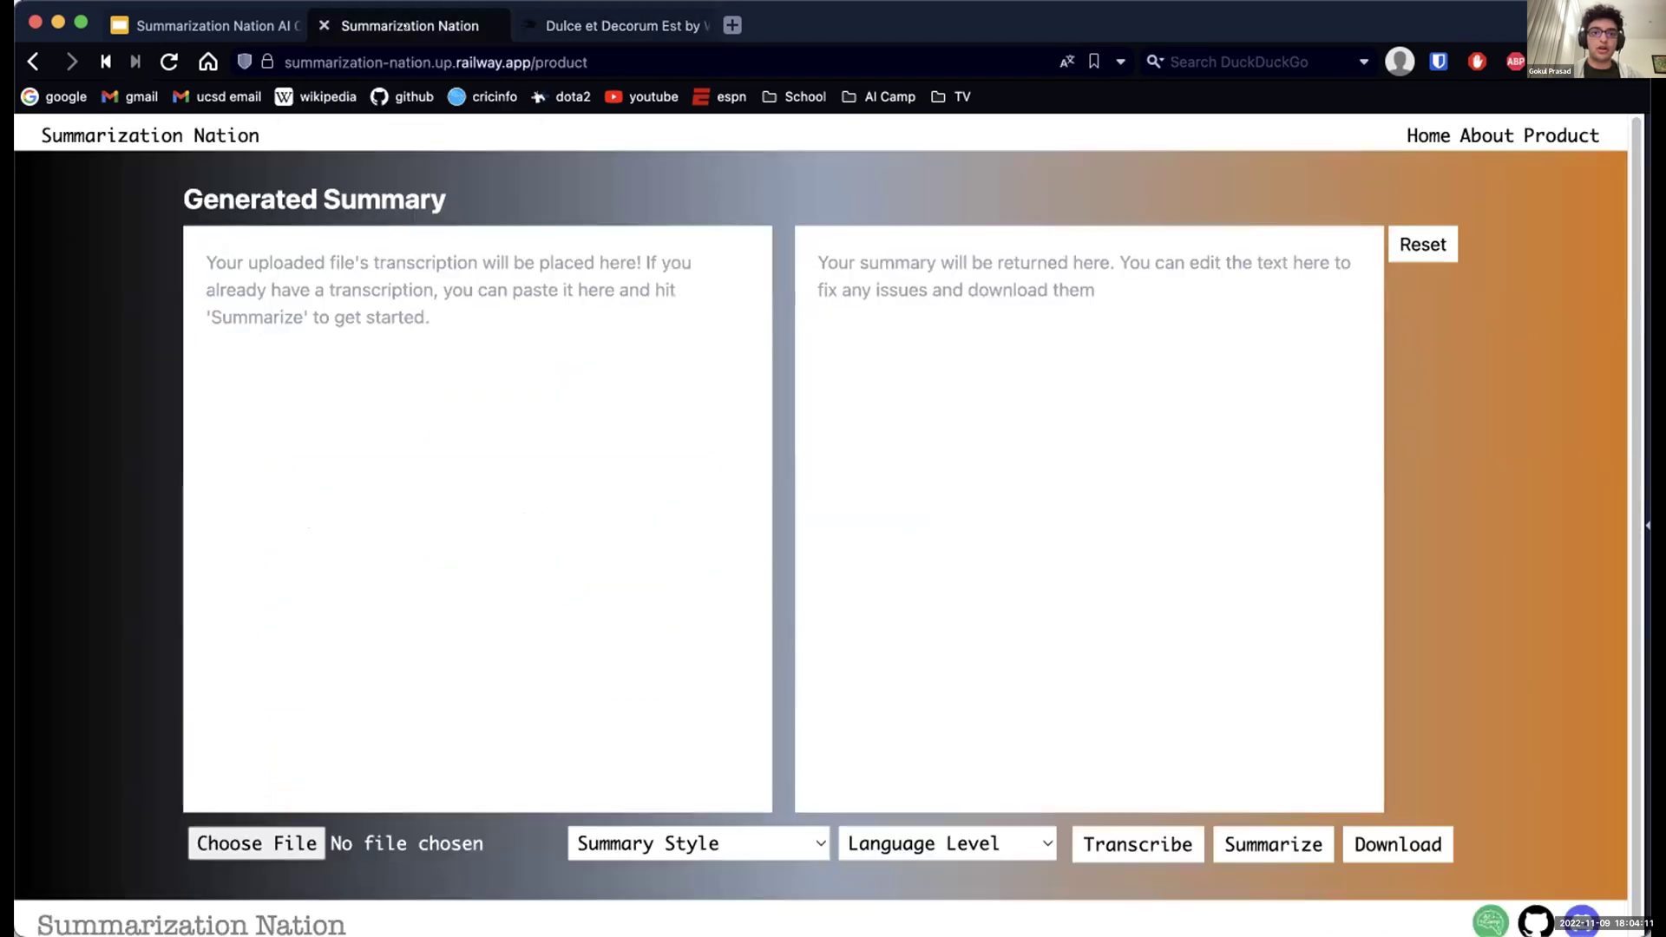
Step: Summarize the pasted poem as College/PhD Level bullet points, then reset both boxes
{"action": "left_click", "coordinate": [380, 242]}
{"action": "key", "text": "super+v"}
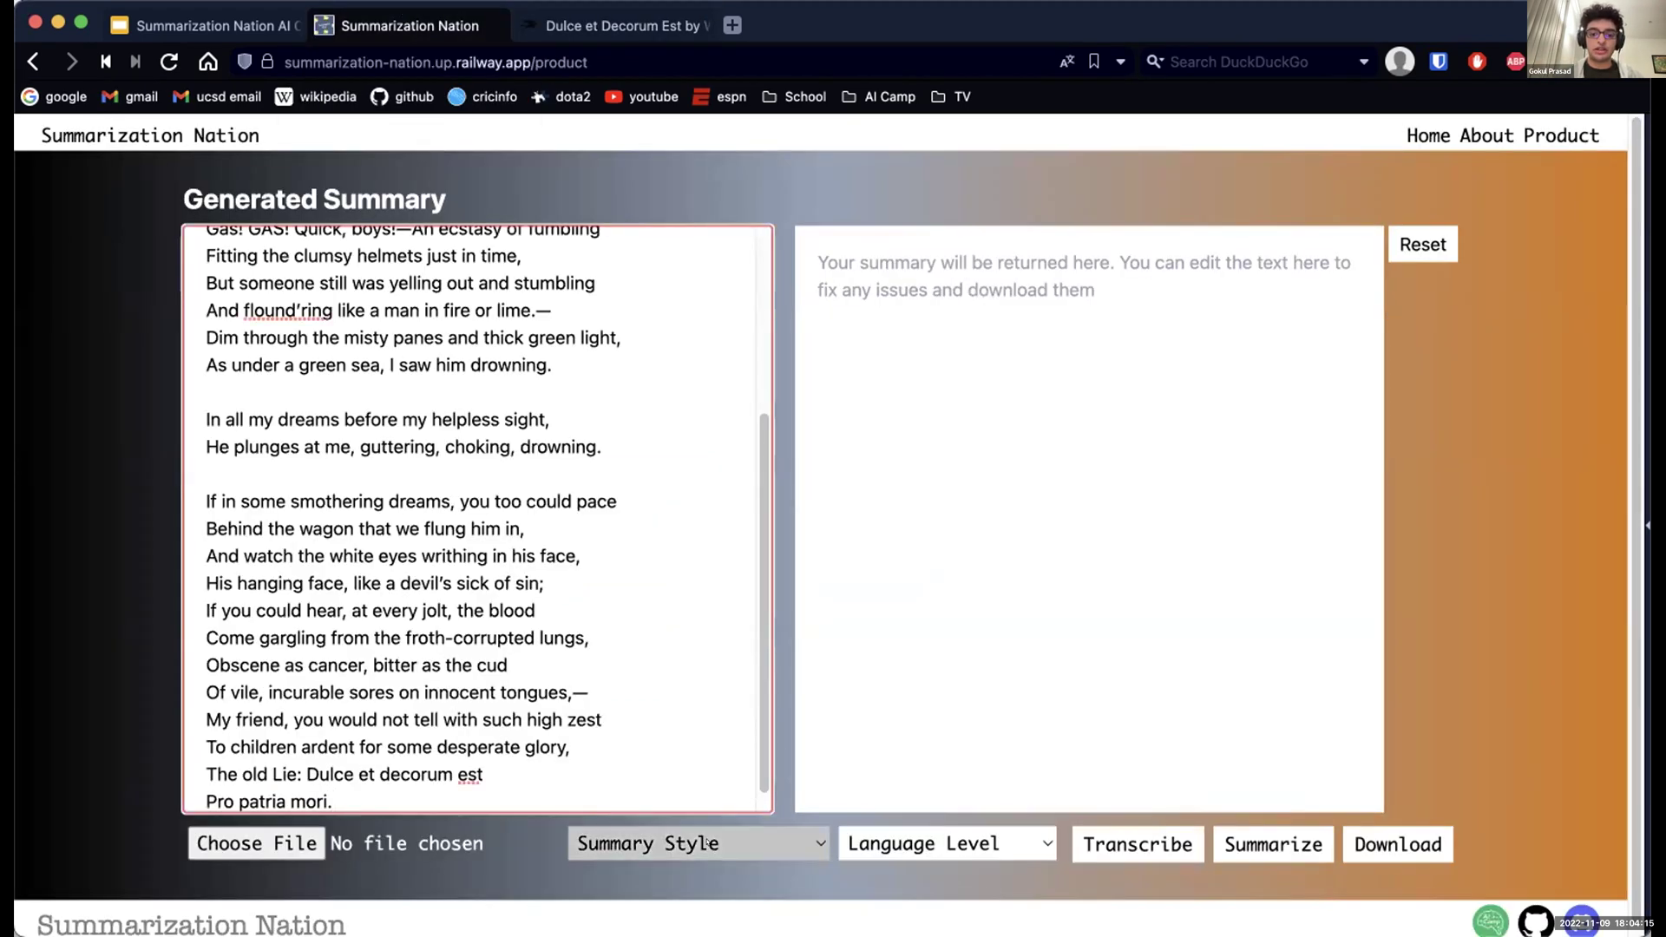
{"action": "left_click", "coordinate": [707, 842]}
{"action": "left_click", "coordinate": [669, 770]}
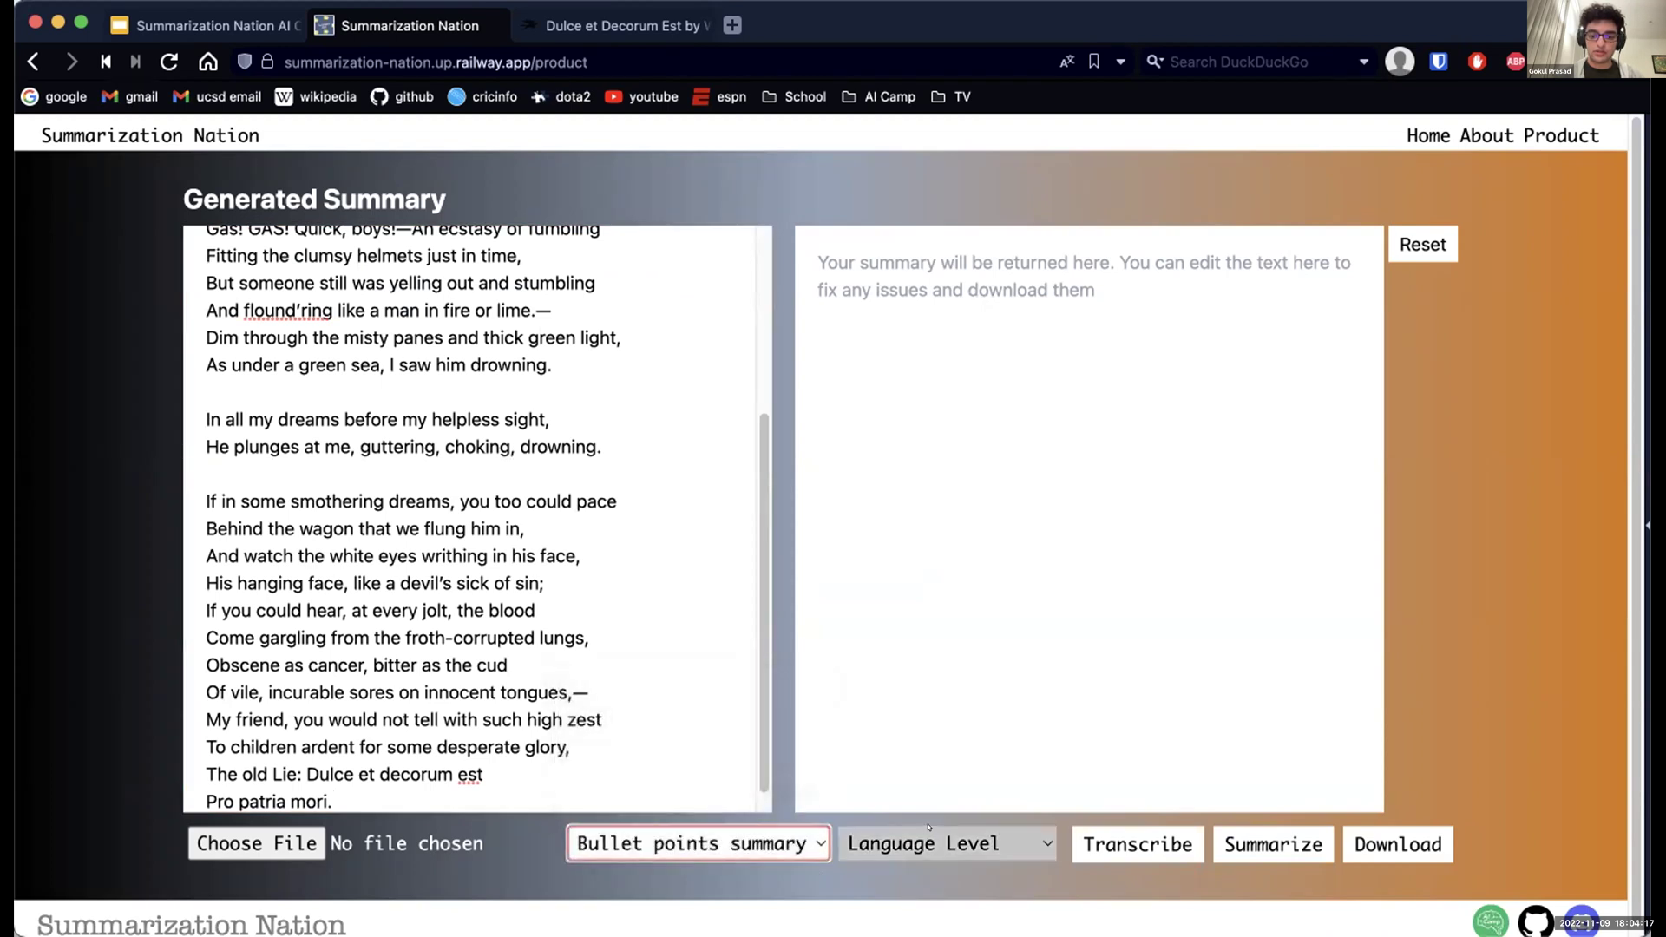
{"action": "left_click", "coordinate": [929, 830]}
{"action": "left_click", "coordinate": [927, 802]}
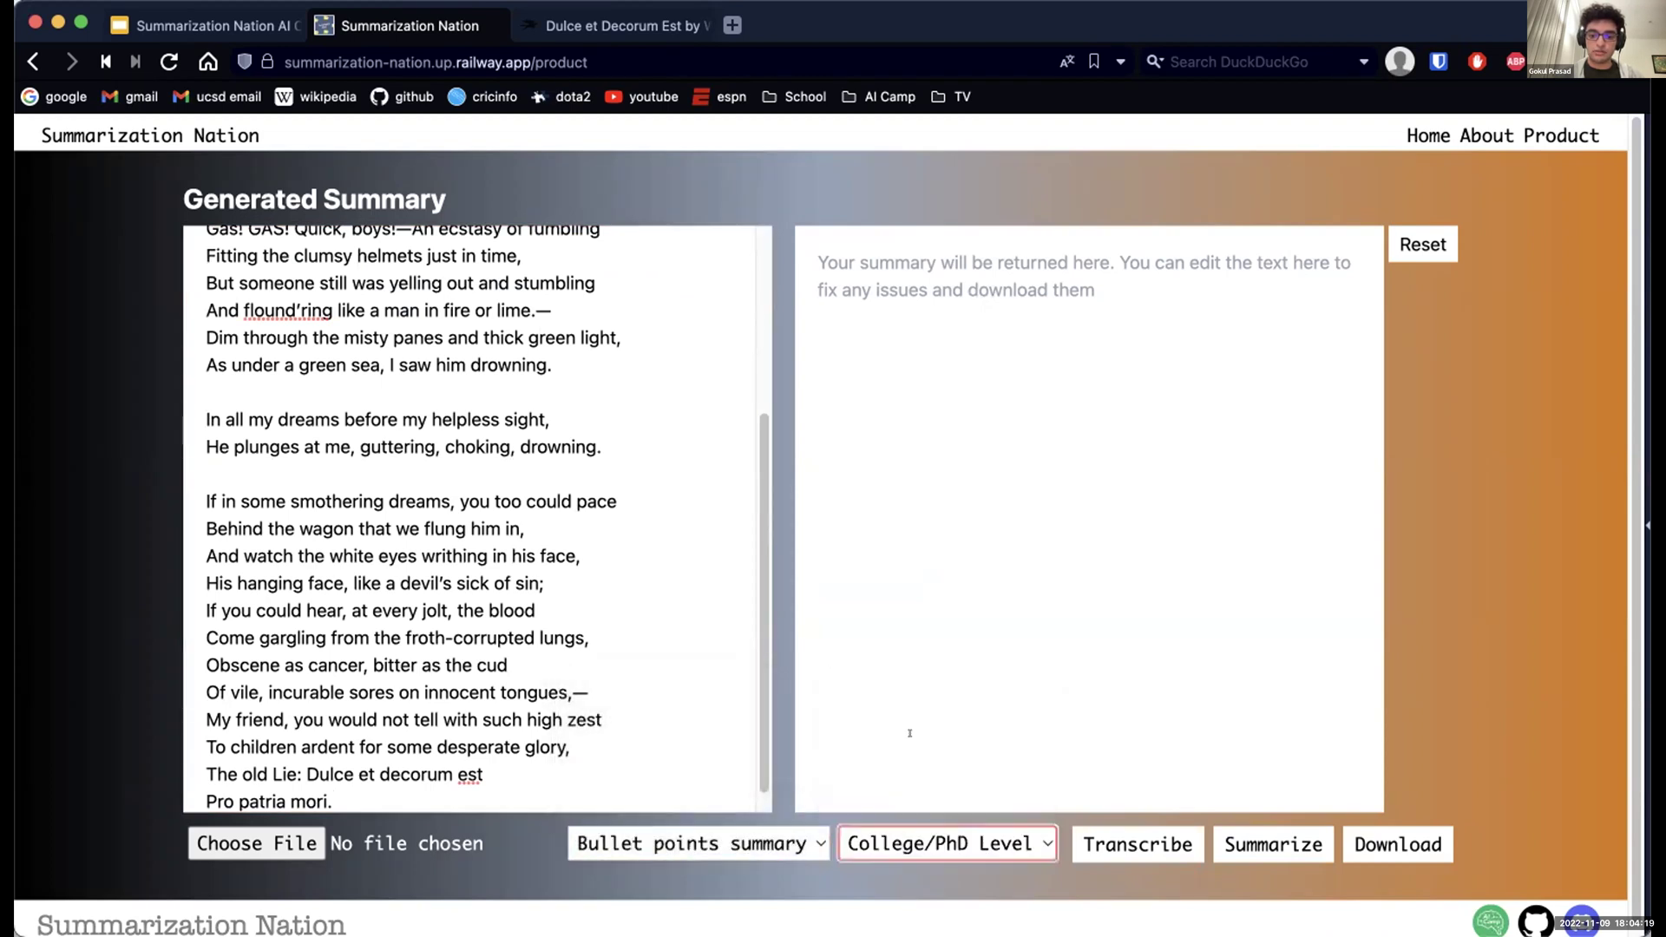
{"action": "left_click", "coordinate": [1258, 834]}
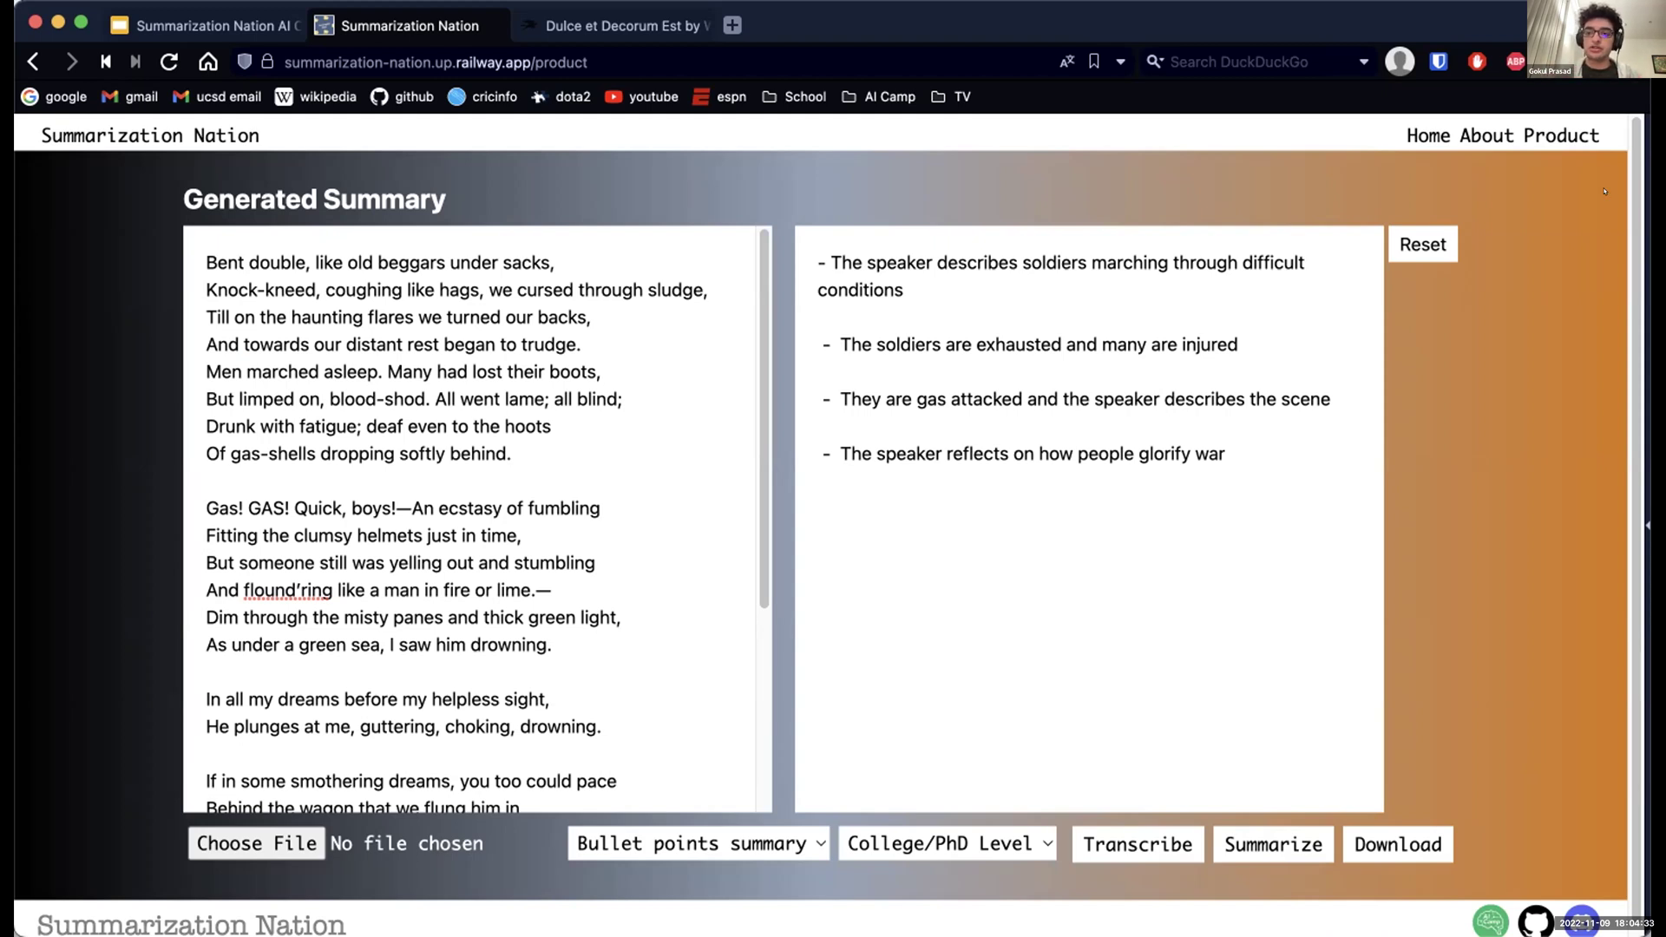
{"action": "left_click", "coordinate": [1410, 241]}
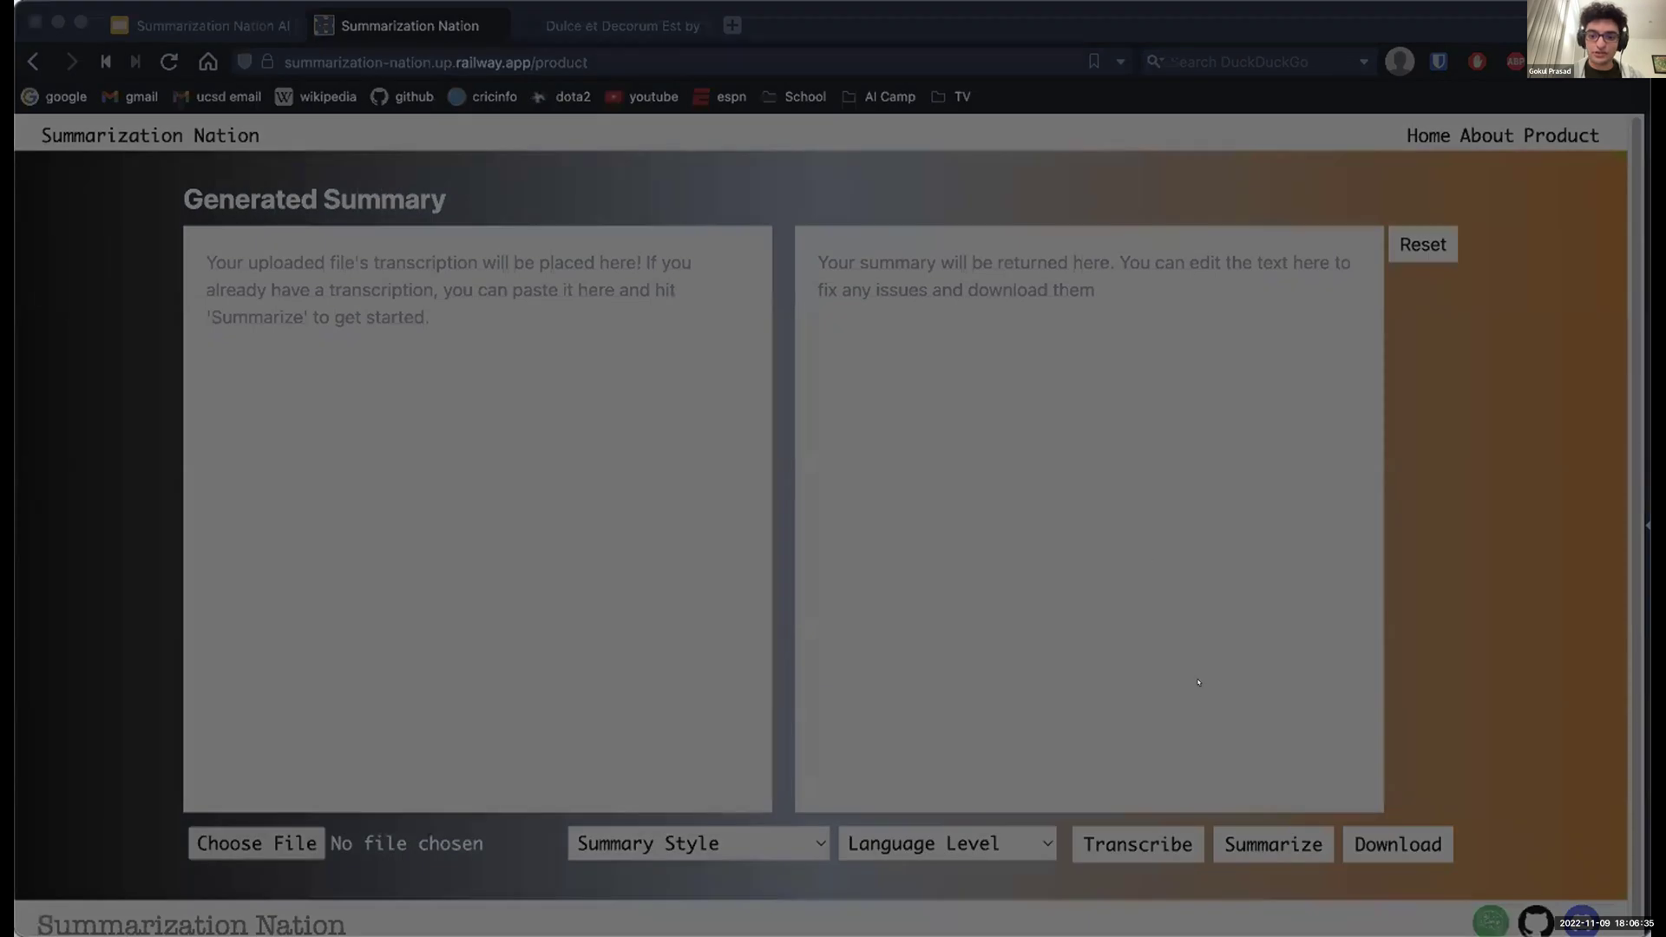
Step: Load finalvideo.mp3 and transcribe its lecture audio into the transcription box
{"action": "left_click", "coordinate": [1199, 682]}
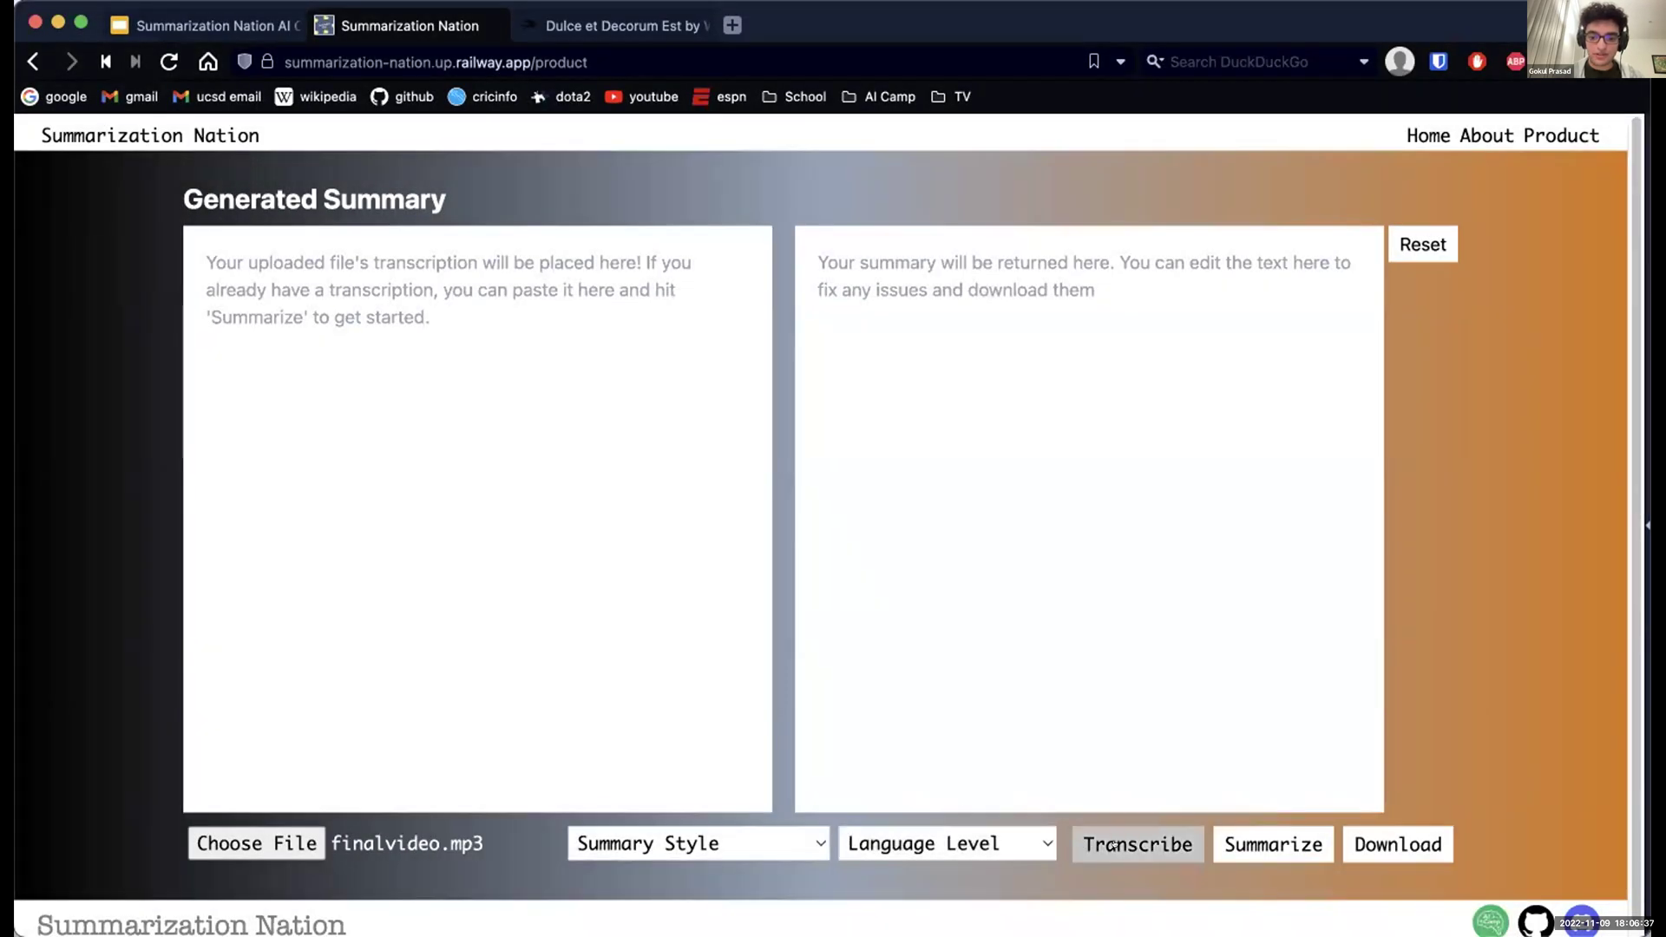
{"action": "left_click", "coordinate": [1113, 844]}
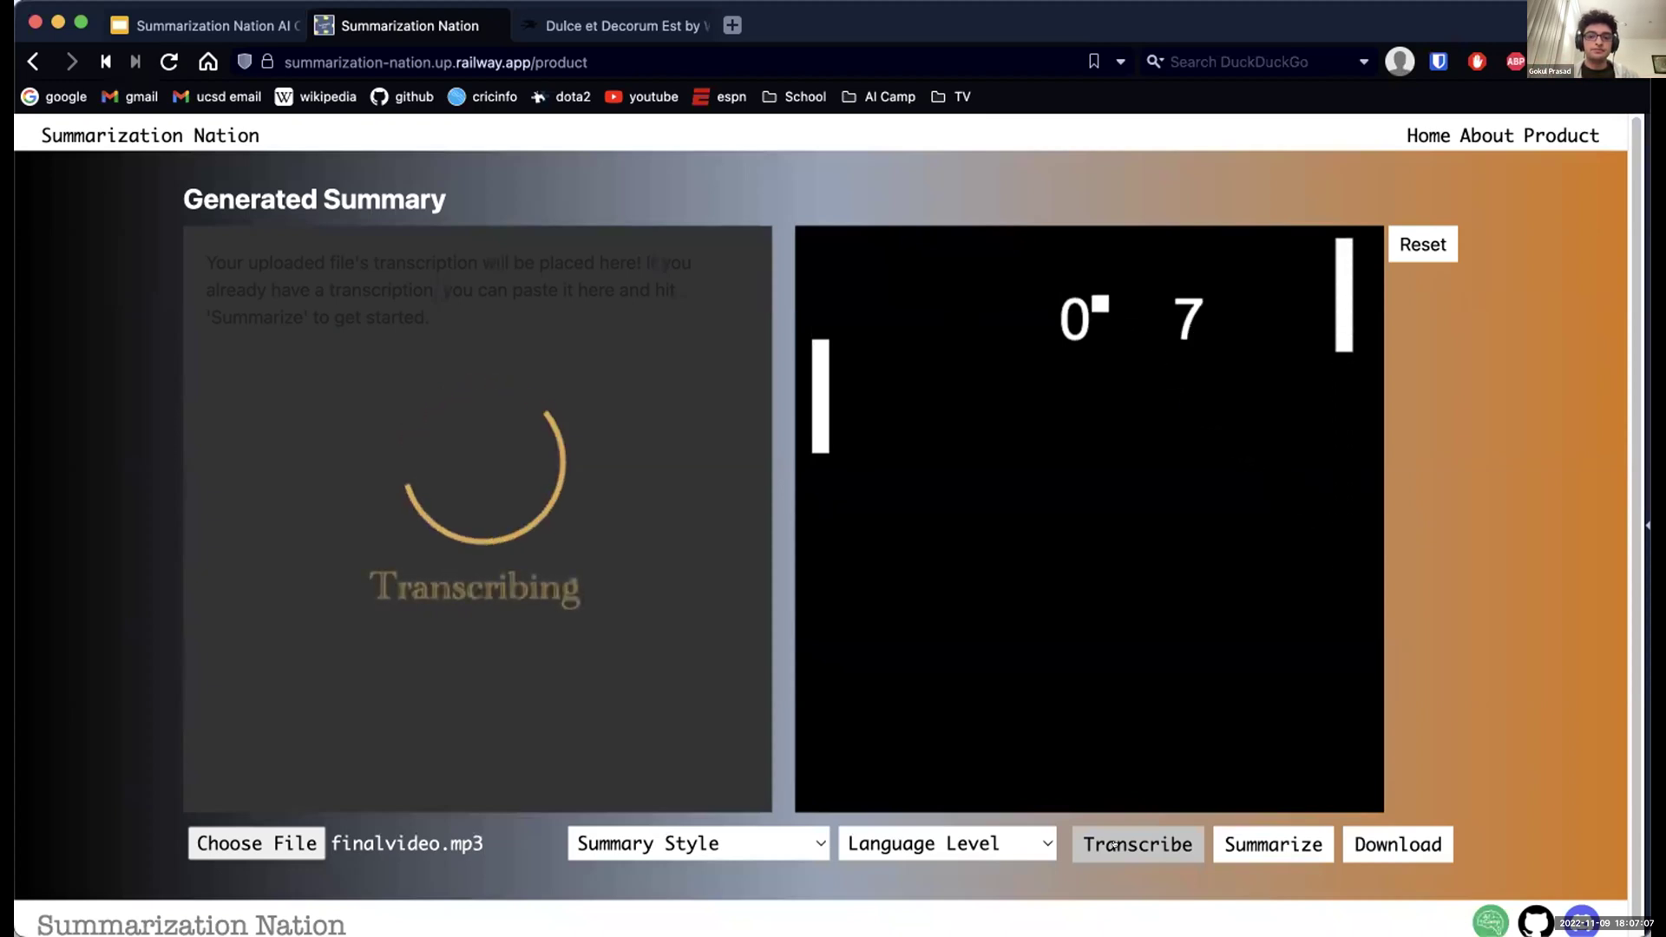
{"action": "left_click", "coordinate": [1114, 846]}
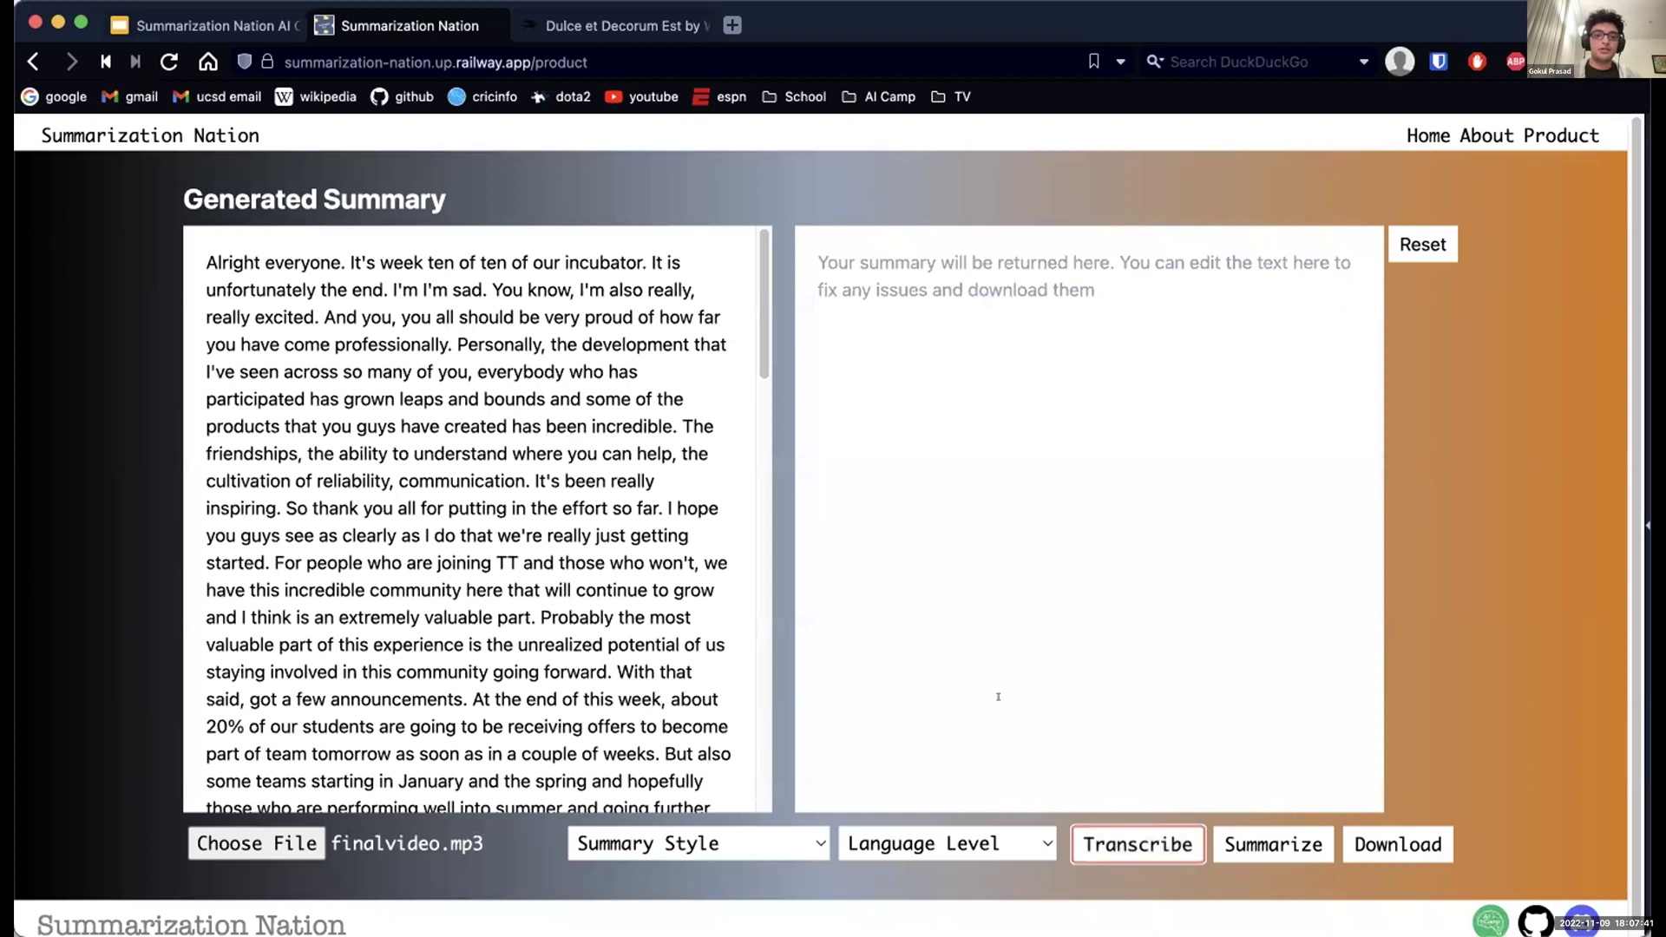
Step: Generate an Elementary Level bullet points summary of the lecture transcript
{"action": "scroll", "coordinate": [477, 521], "scroll_direction": "down", "scroll_amount": 10}
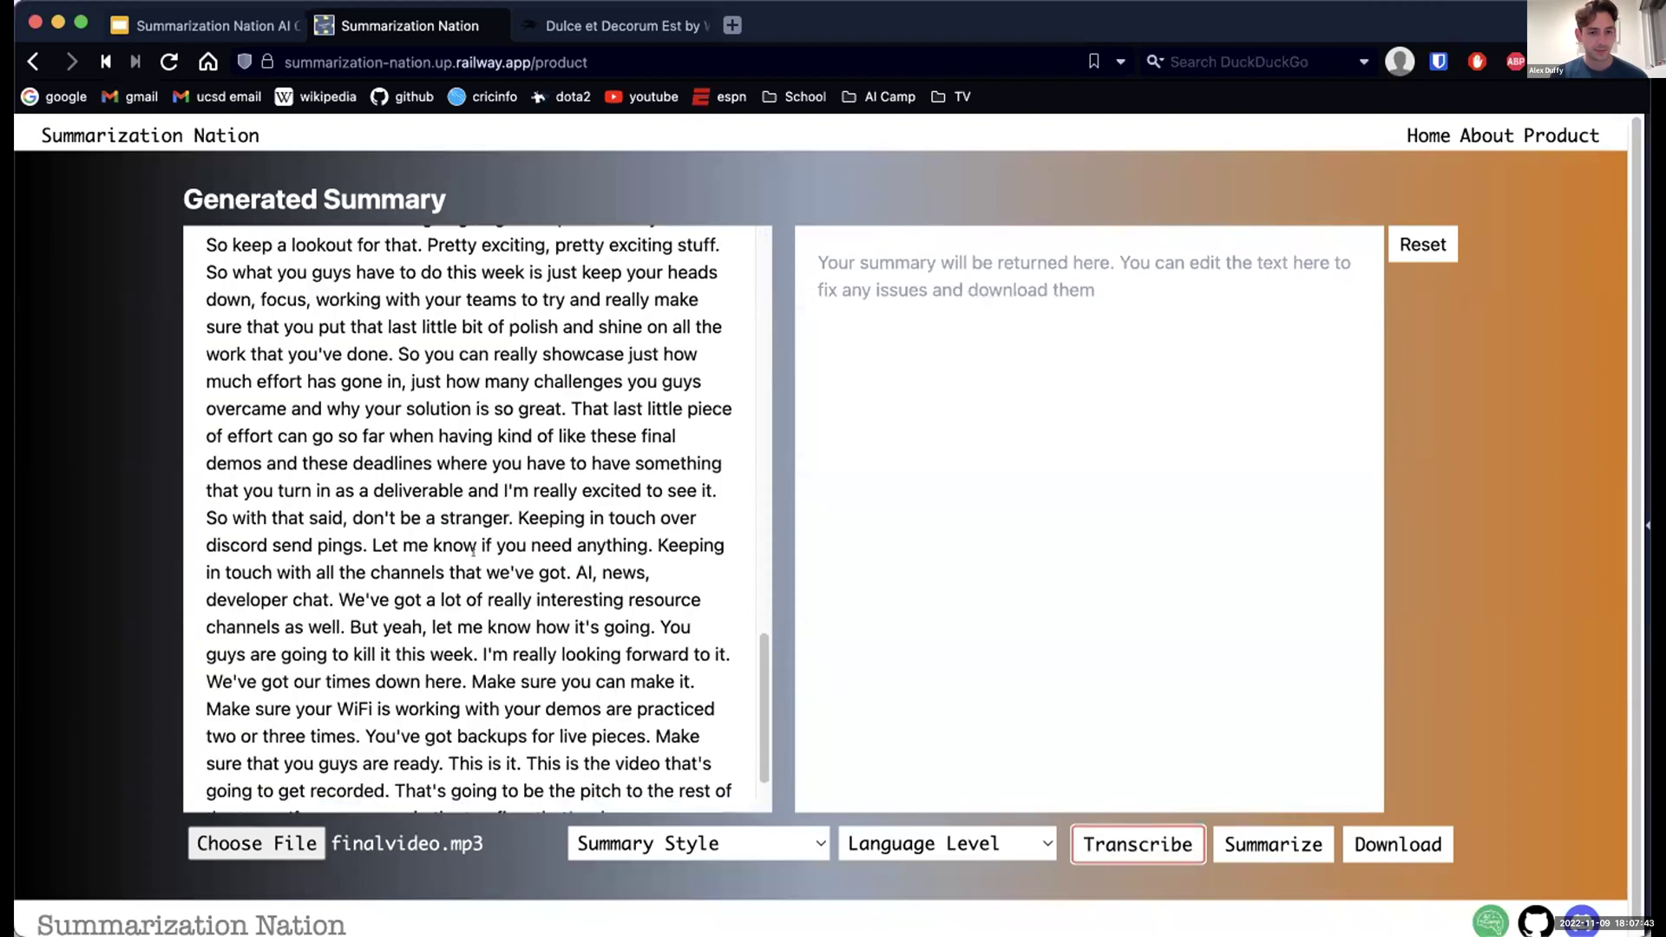
{"action": "scroll", "coordinate": [530, 546], "scroll_direction": "up", "scroll_amount": 10}
{"action": "scroll", "coordinate": [530, 551], "scroll_direction": "down", "scroll_amount": 10}
{"action": "left_click", "coordinate": [473, 627]}
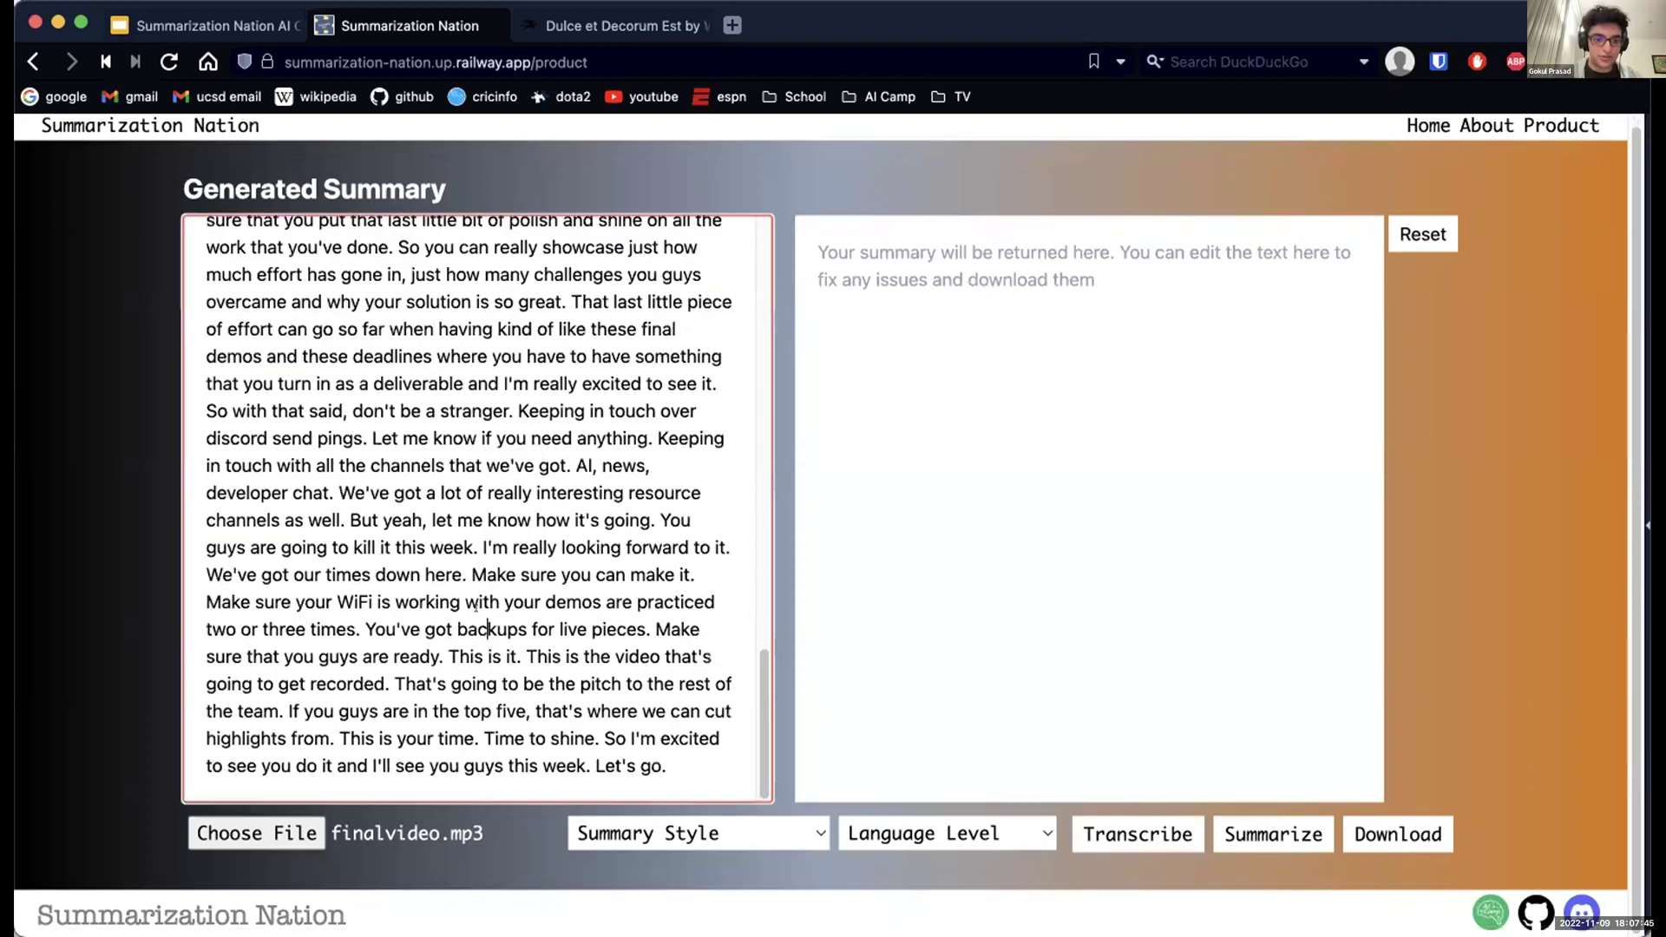
{"action": "scroll", "coordinate": [521, 573], "scroll_direction": "up", "scroll_amount": 15}
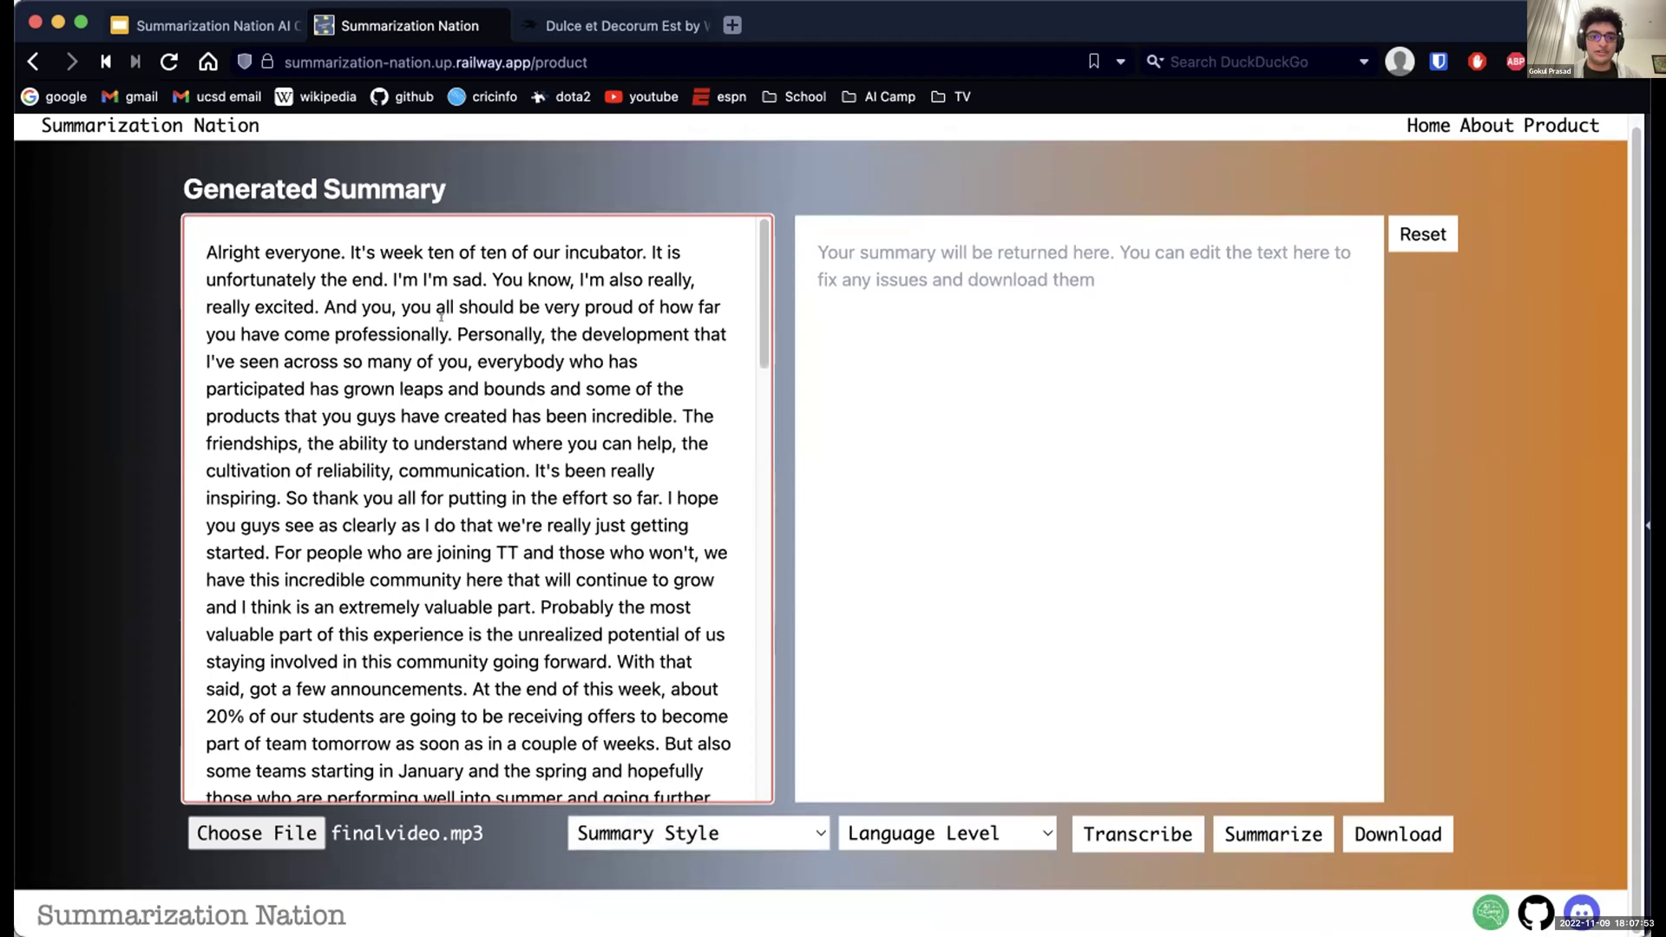
{"action": "left_click", "coordinate": [659, 833]}
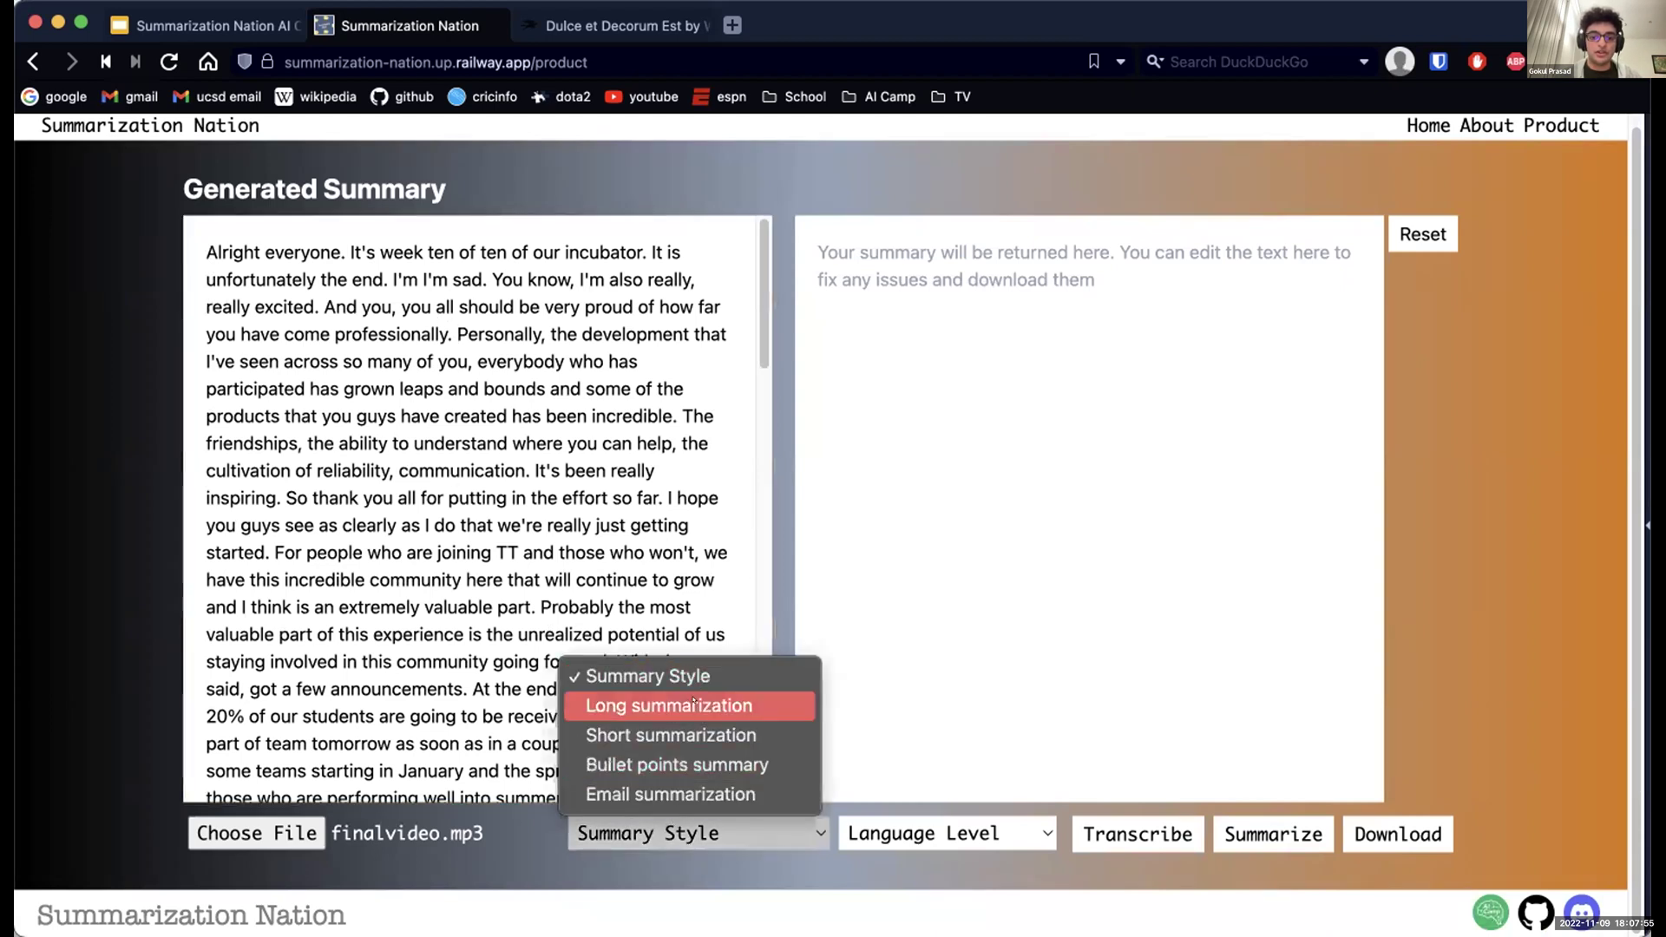
{"action": "left_click", "coordinate": [677, 764]}
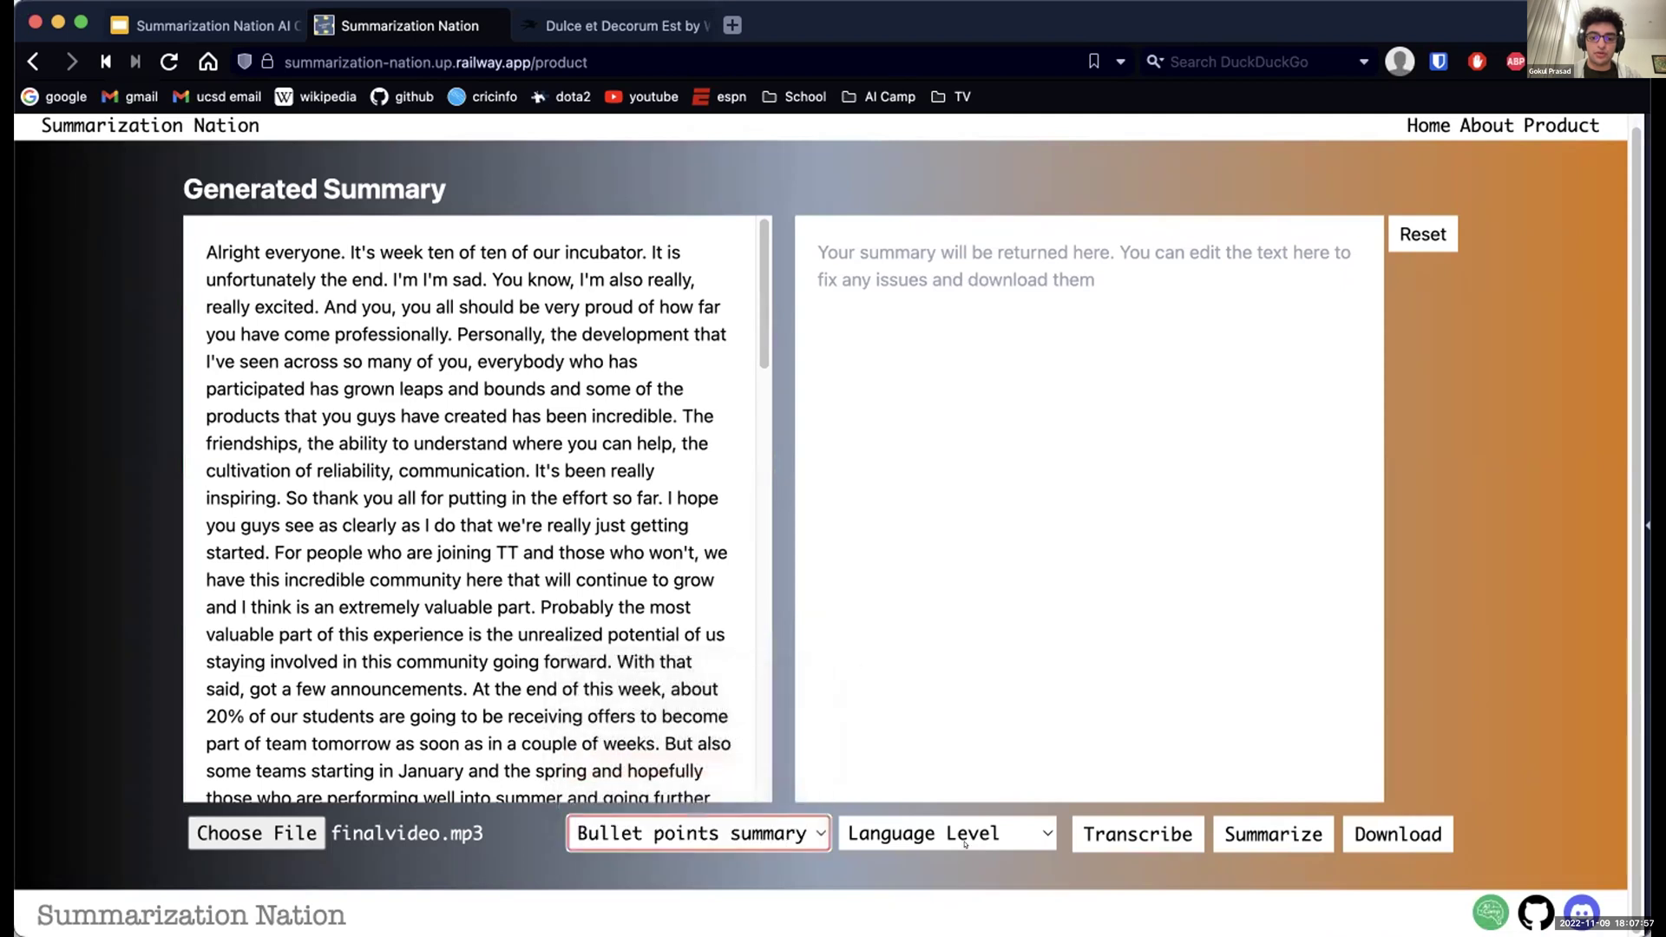
{"action": "left_click", "coordinate": [926, 833]}
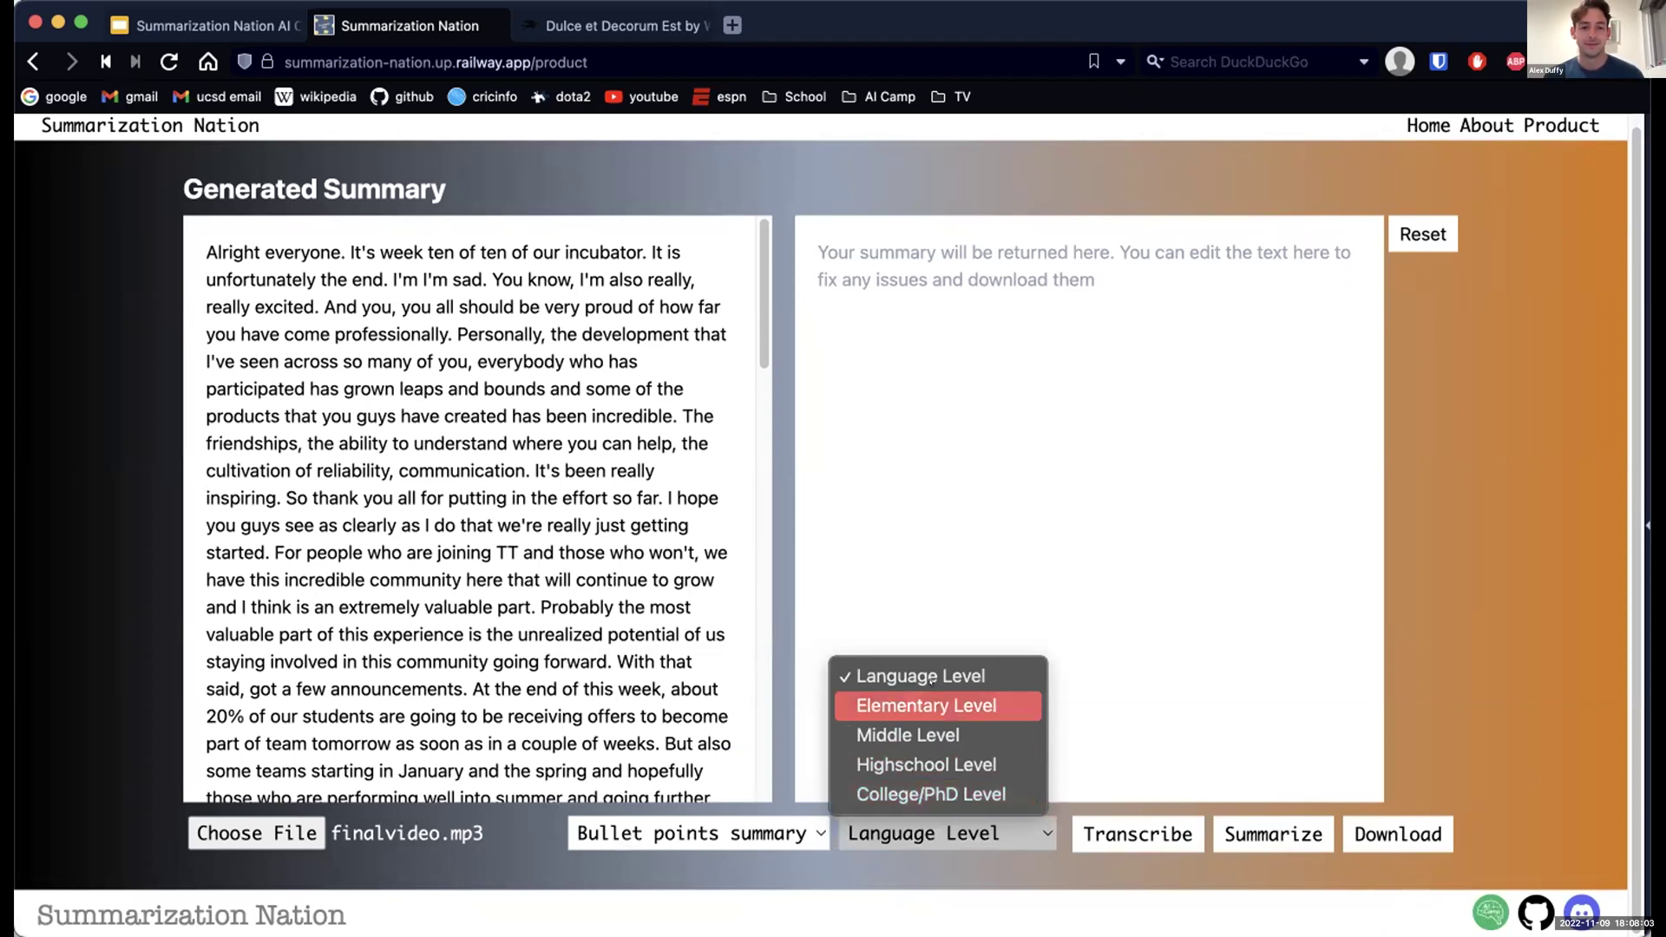
{"action": "left_click", "coordinate": [912, 706]}
{"action": "left_click", "coordinate": [1257, 827]}
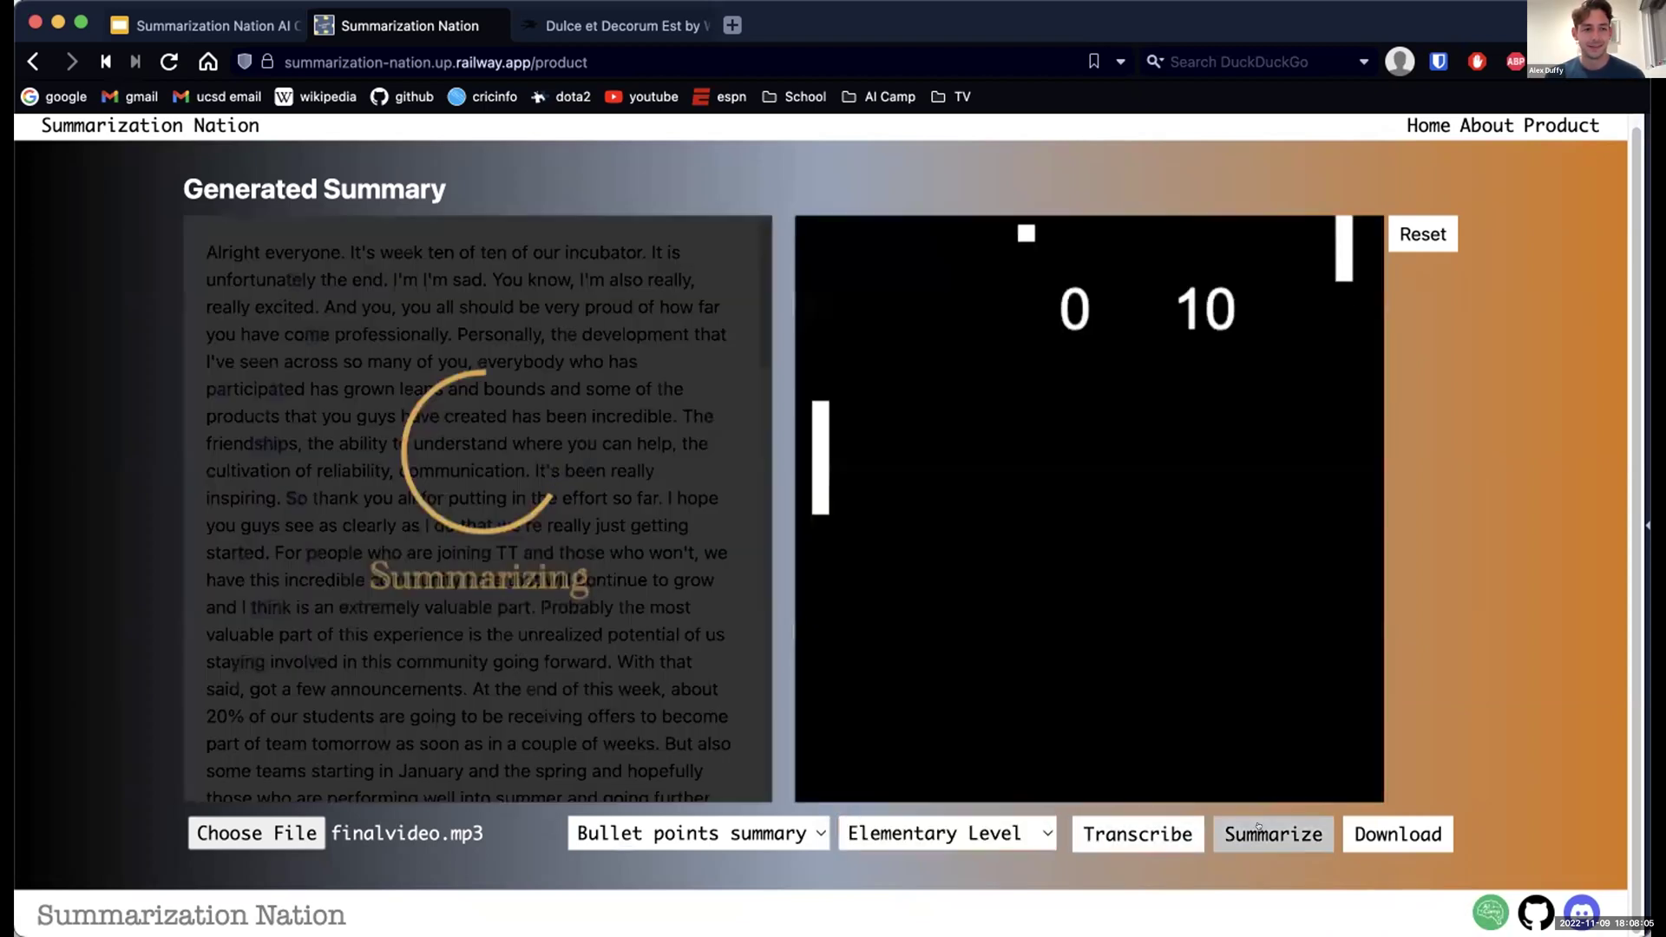
{"action": "key", "text": "Down"}
{"action": "key", "text": "Up"}
{"action": "key", "text": "Down"}
{"action": "key", "text": "Up"}
{"action": "key", "text": "Down"}
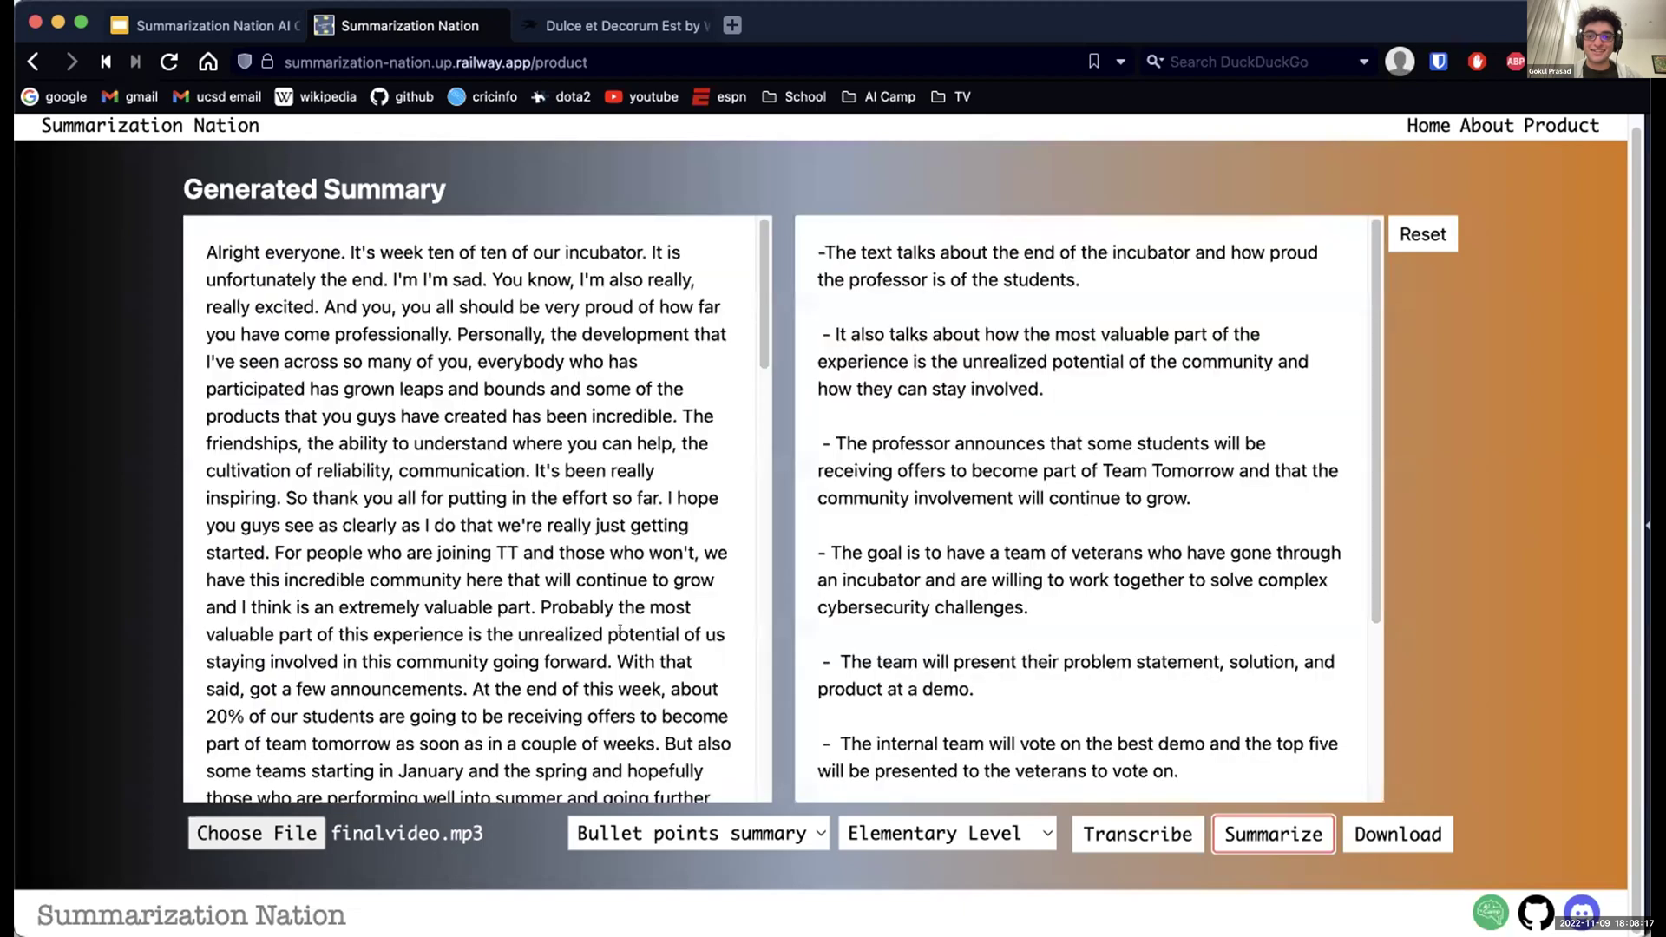
Step: Remove the bullet about veterans solving cybersecurity challenges and download the summary as summary.txt
{"action": "scroll", "coordinate": [983, 466], "scroll_direction": "up", "scroll_amount": 1}
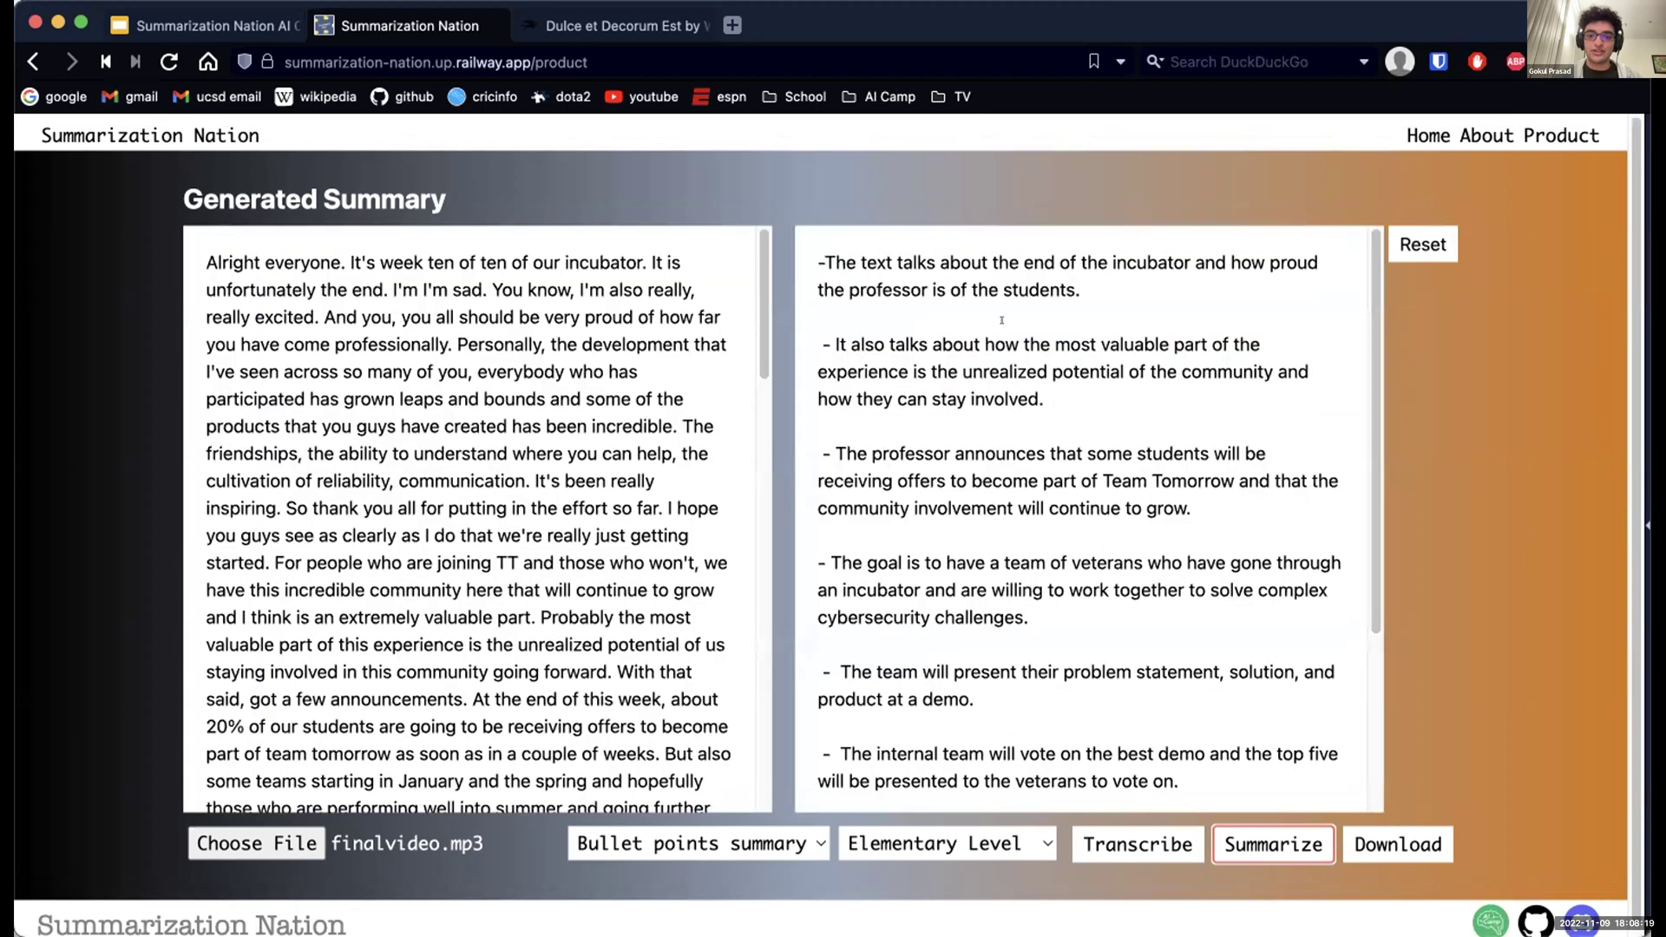
{"action": "scroll", "coordinate": [1001, 320], "scroll_direction": "down", "scroll_amount": 5}
{"action": "scroll", "coordinate": [1030, 618], "scroll_direction": "up", "scroll_amount": 5}
{"action": "scroll", "coordinate": [1058, 533], "scroll_direction": "down", "scroll_amount": 3}
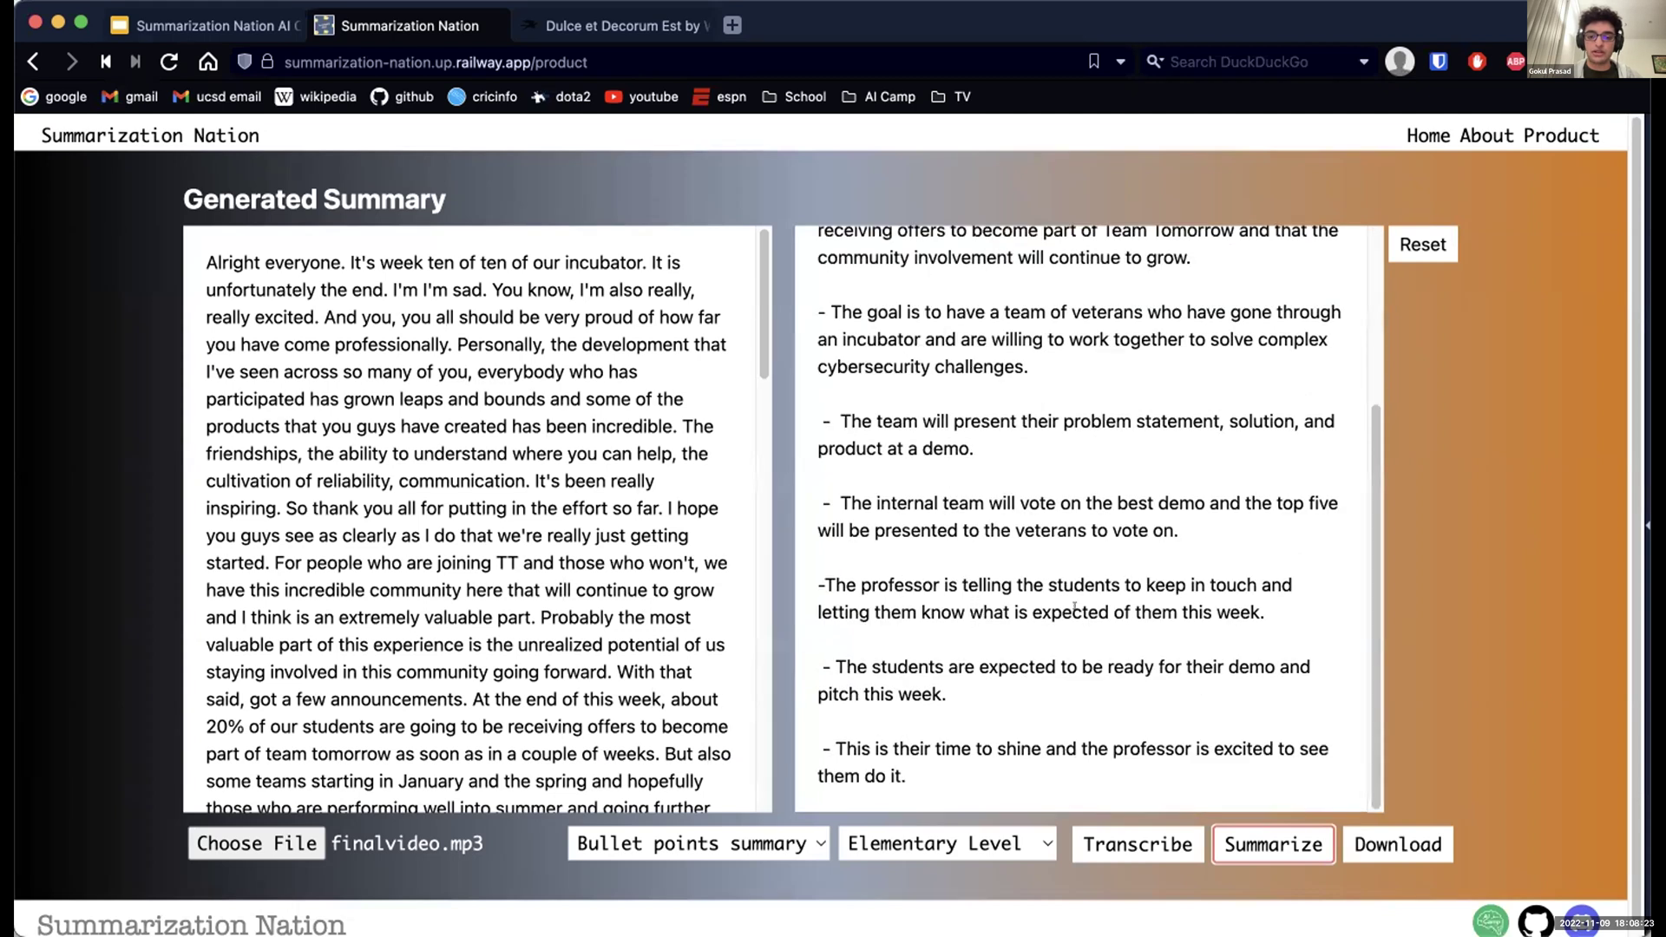
{"action": "scroll", "coordinate": [965, 483], "scroll_direction": "up", "scroll_amount": 1}
{"action": "triple_click", "coordinate": [965, 433]}
{"action": "key", "text": "BackSpace"}
{"action": "key", "text": "BackSpace"}
{"action": "key", "text": "BackSpace"}
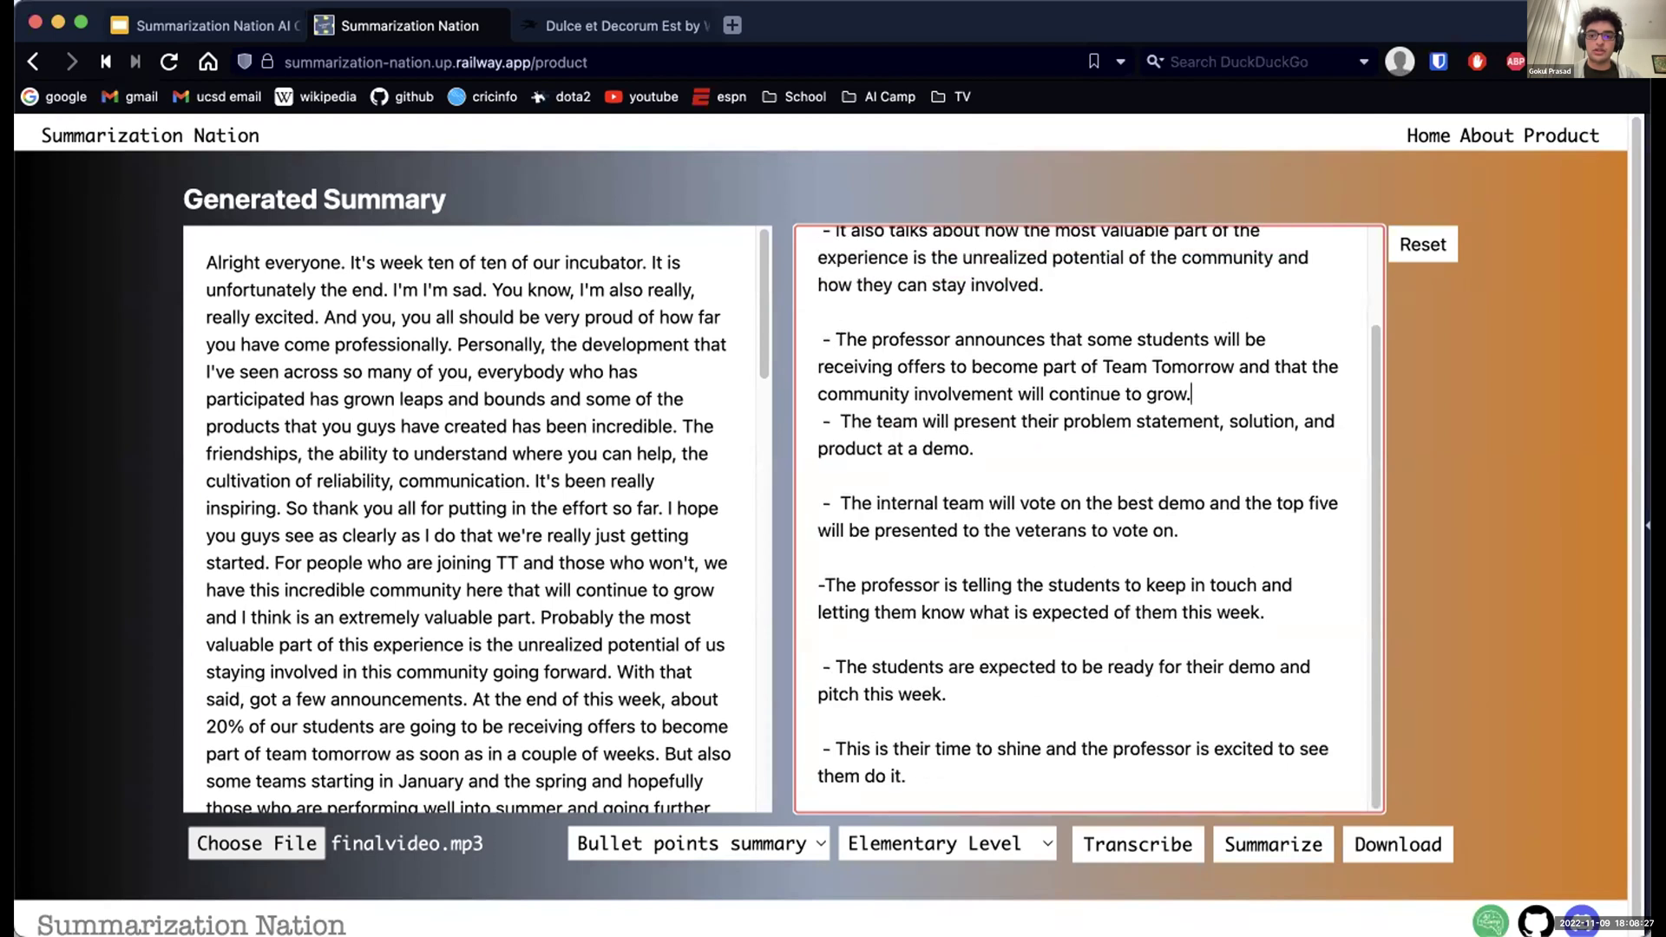
{"action": "key", "text": "Return"}
{"action": "left_click", "coordinate": [1398, 844]}
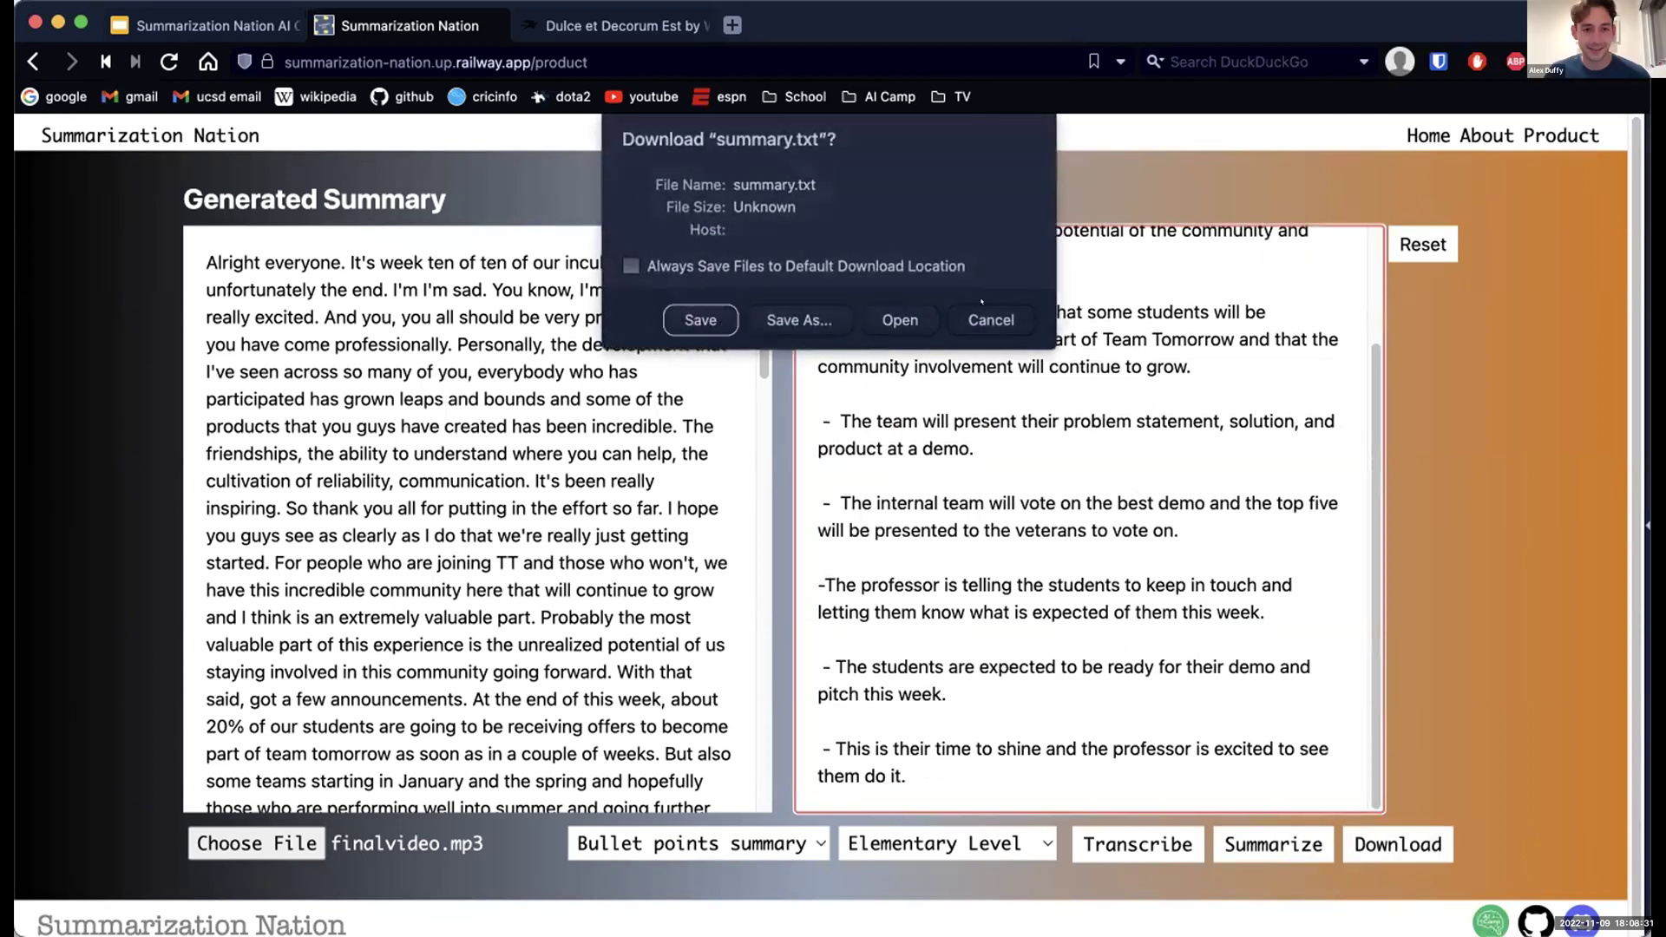
Step: Close the summary.txt download prompt
{"action": "left_click", "coordinate": [998, 320]}
{"action": "scroll", "coordinate": [1040, 318], "scroll_direction": "up", "scroll_amount": 3}
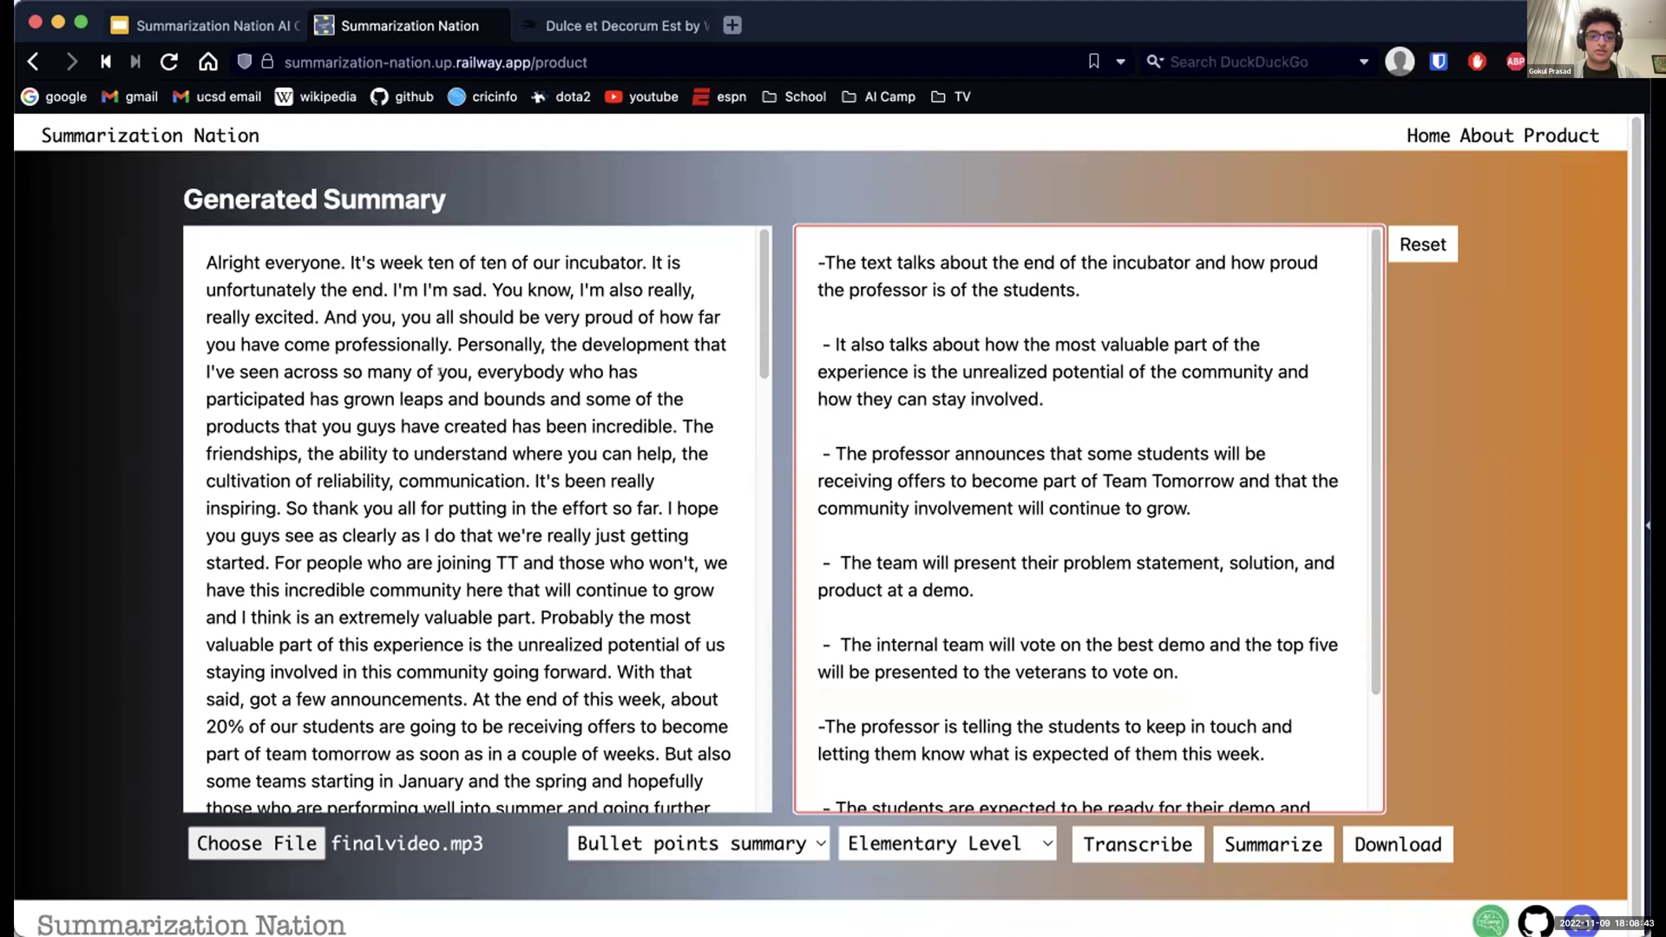
Step: Switch the summary style to Short summarization to regenerate the lecture summary
{"action": "scroll", "coordinate": [423, 397], "scroll_direction": "down", "scroll_amount": 10}
{"action": "scroll", "coordinate": [521, 347], "scroll_direction": "up", "scroll_amount": 10}
{"action": "left_click", "coordinate": [694, 843]}
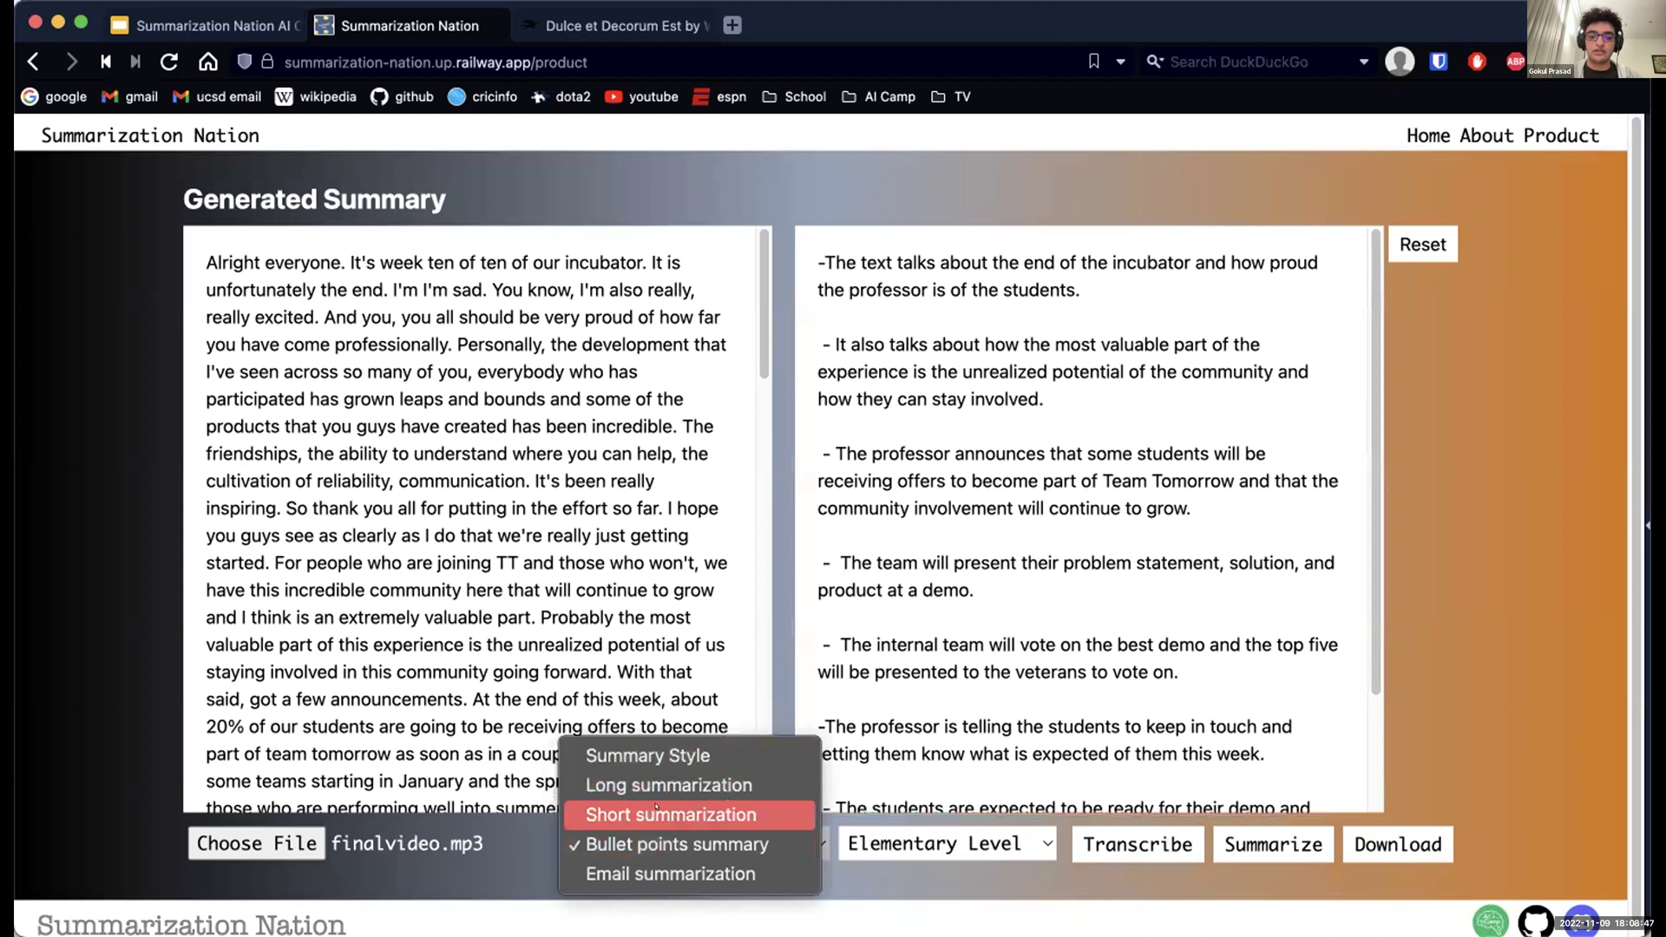
{"action": "left_click", "coordinate": [711, 813]}
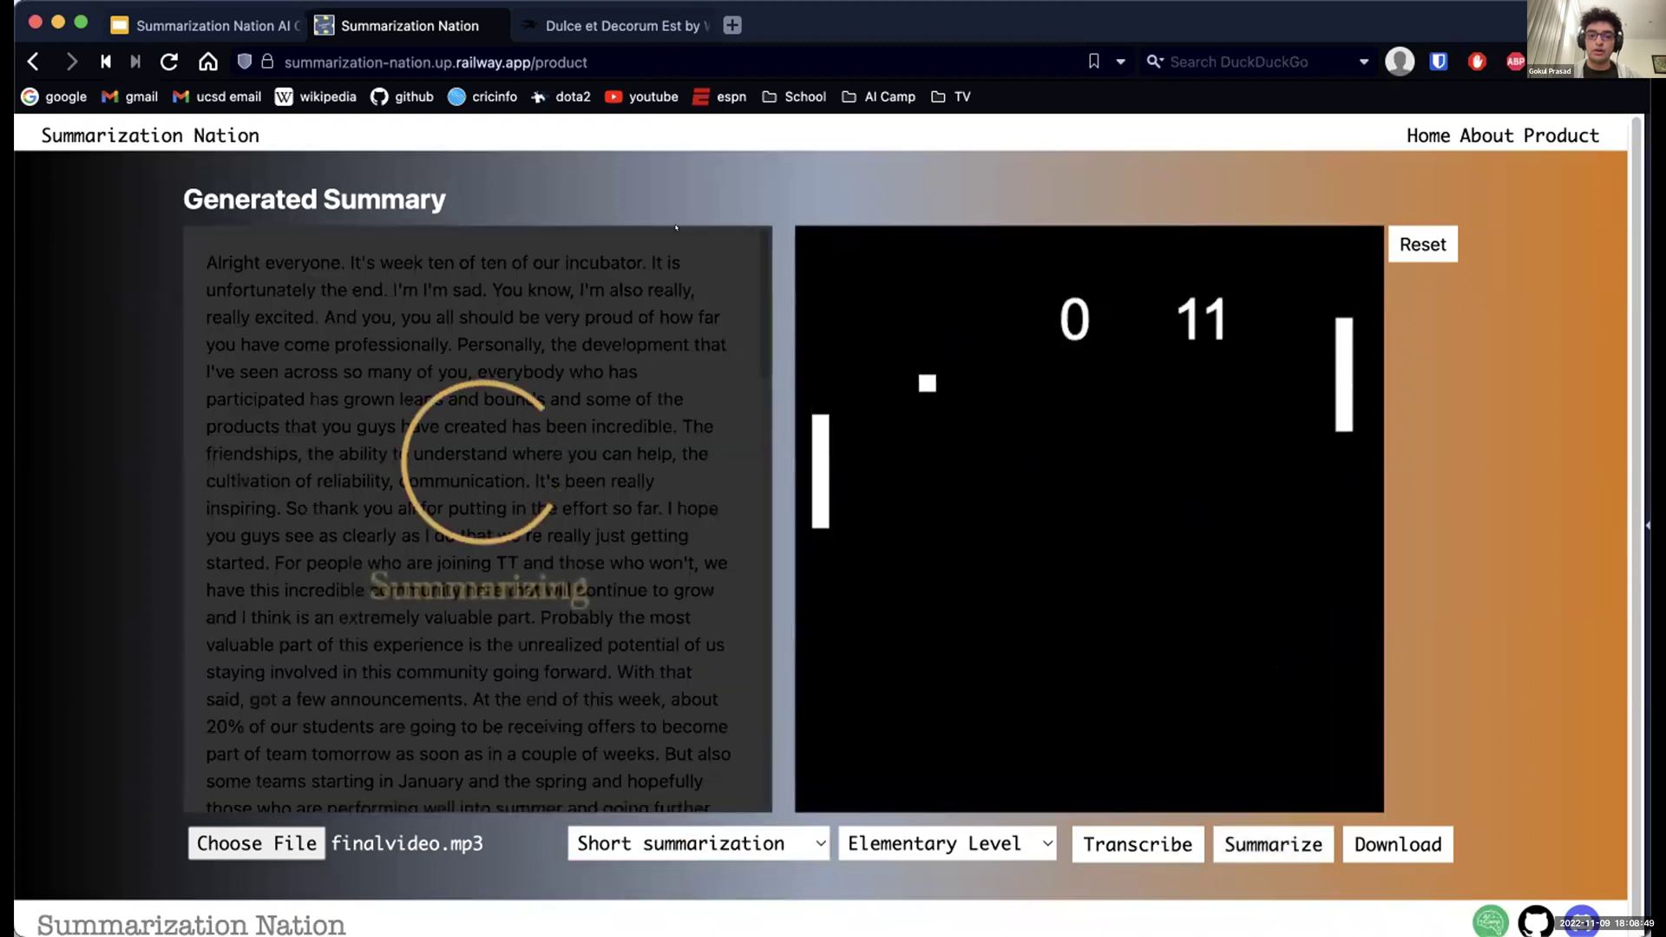